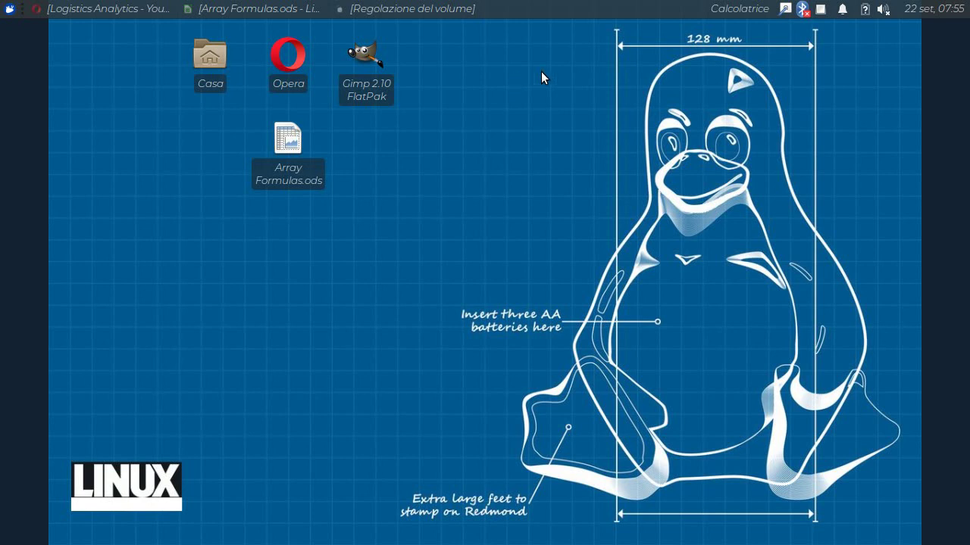
Bring the Array Formulas.ods spreadsheet window back up from the taskbar
click(292, 9)
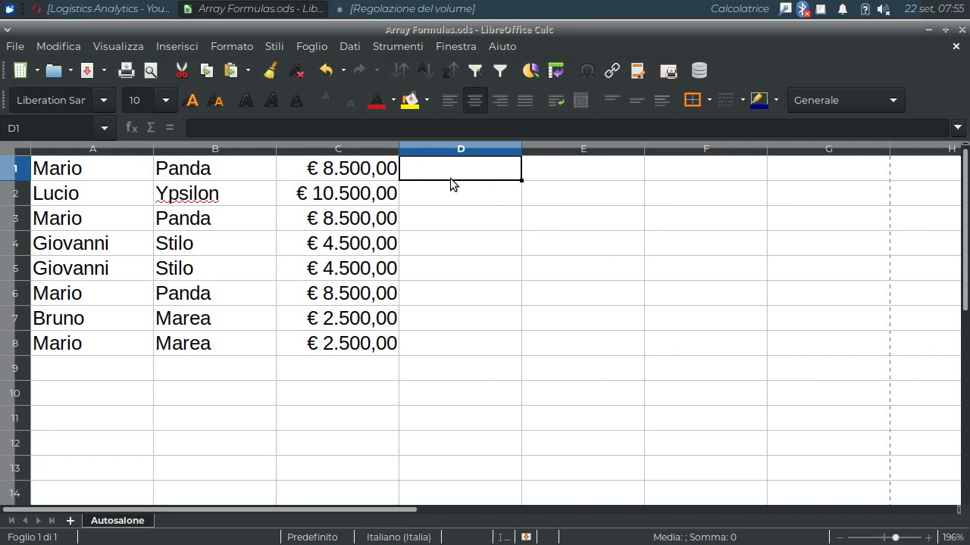
Apply a standard filter of Colonna B = Panda, leaving only rows 1, 3 and 6 visible
click(101, 172)
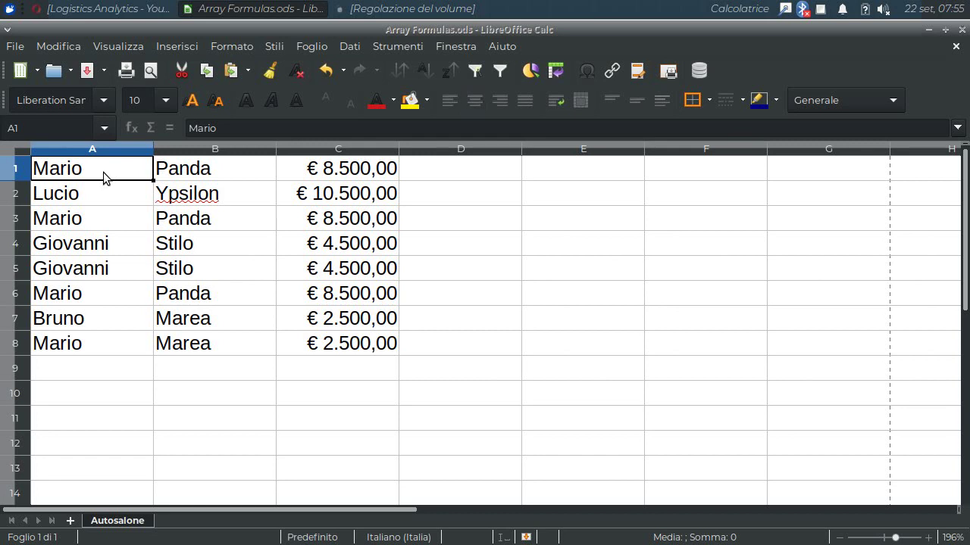
click(502, 72)
drag(602, 160, 585, 214)
click(558, 271)
click(500, 310)
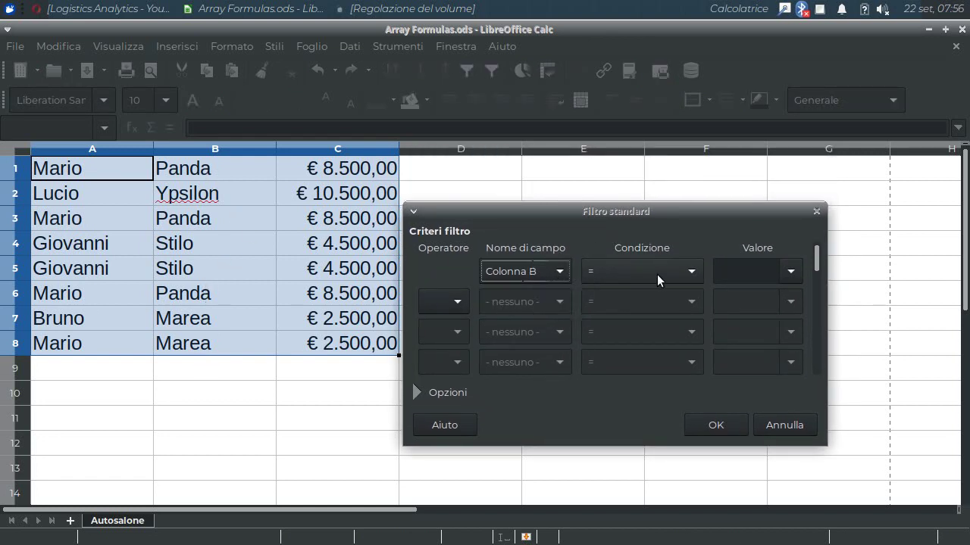
click(791, 271)
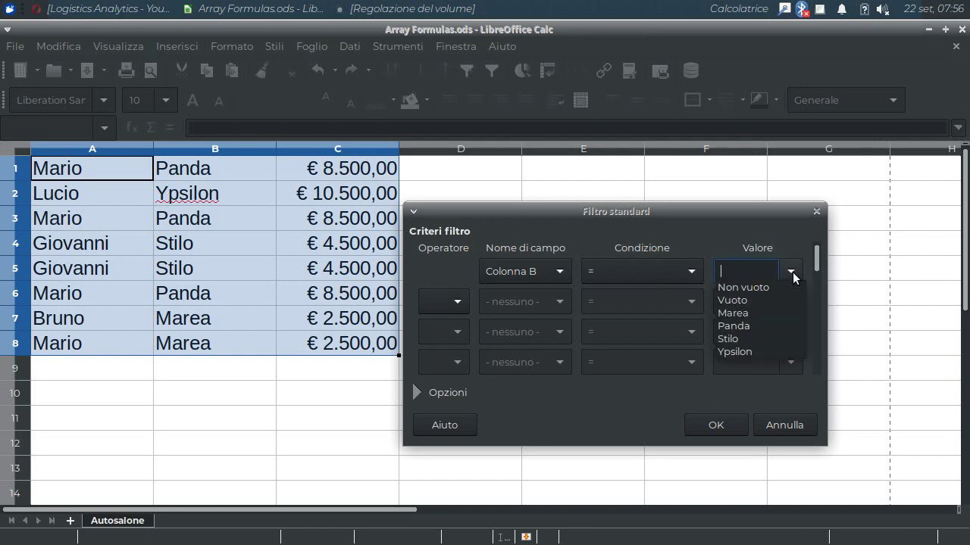
click(768, 324)
click(716, 425)
click(408, 288)
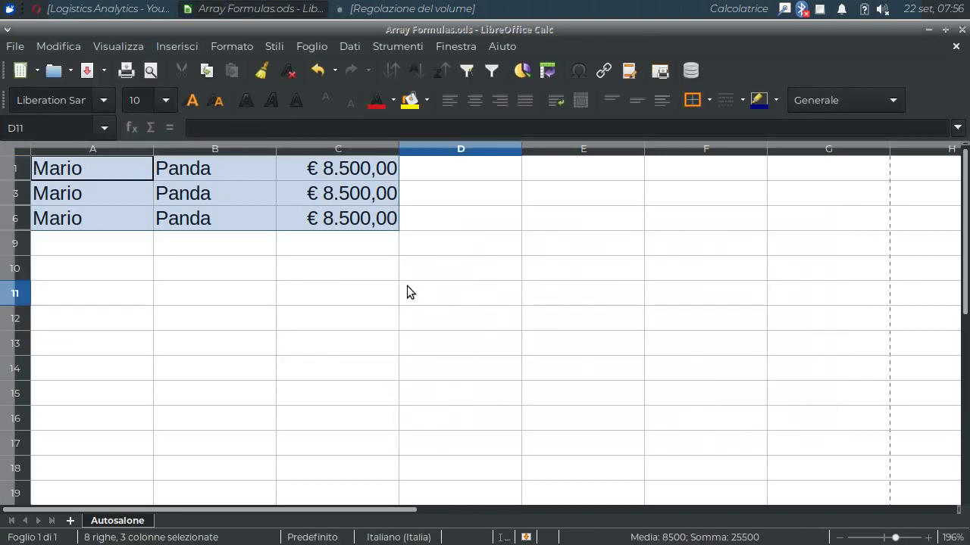
Enter =SOMMA(C1:C6) in cell E9
click(559, 250)
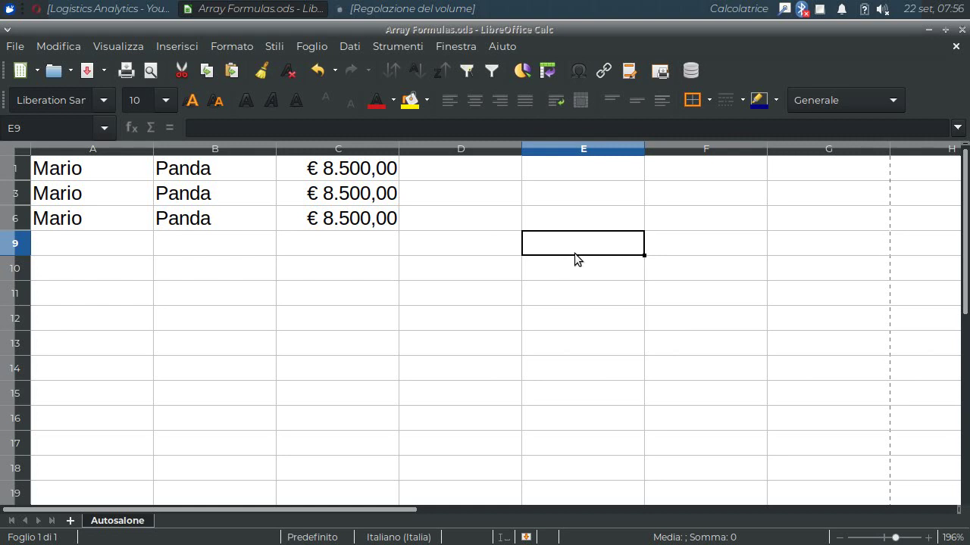
text(=somma)
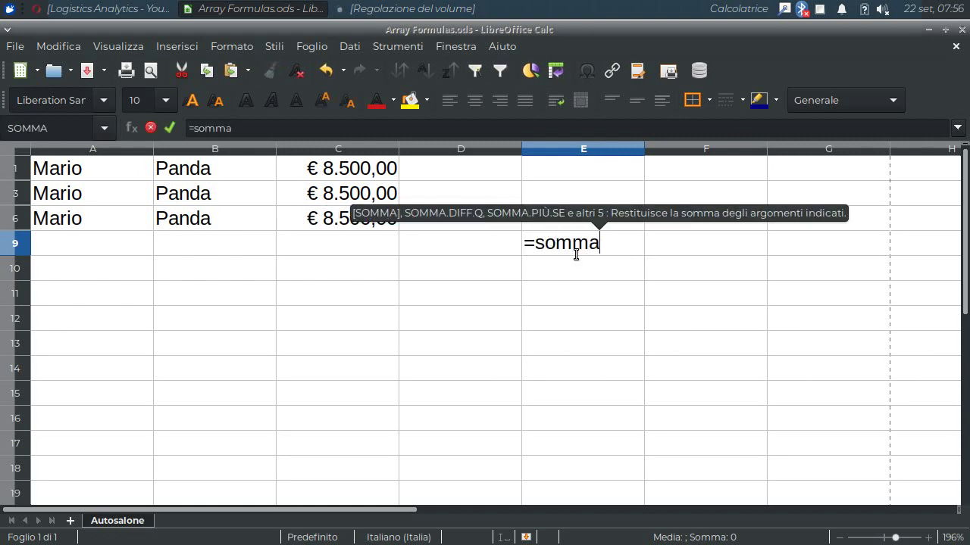
text(()
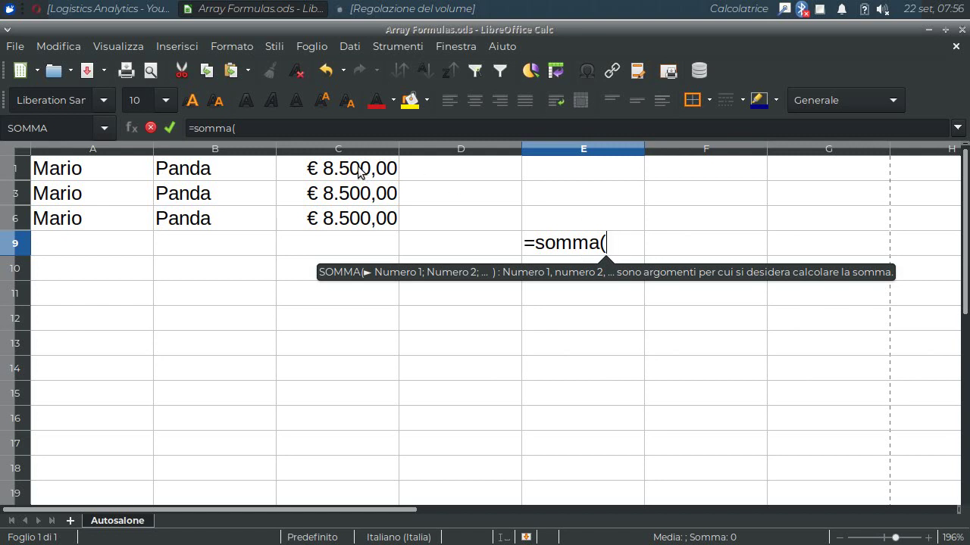
drag(364, 176, 363, 218)
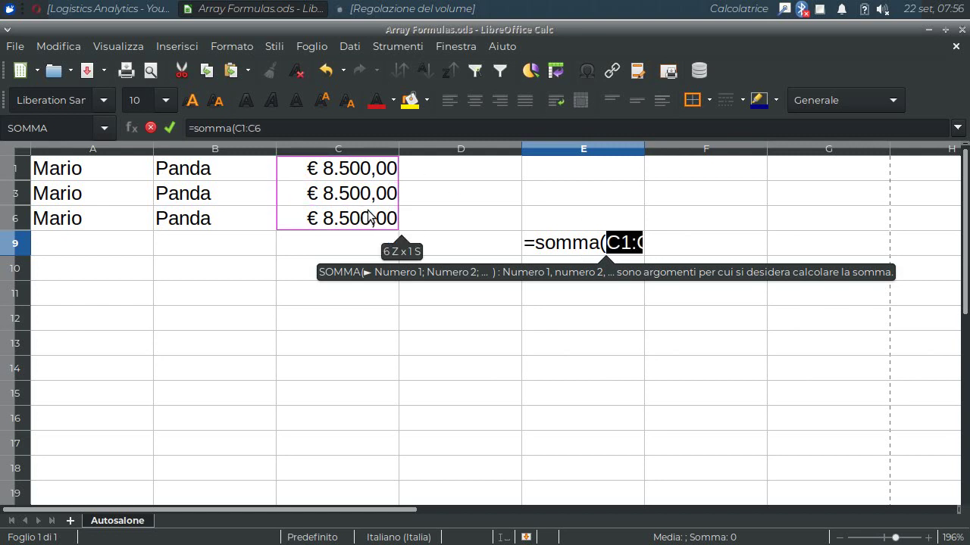
text())
key(Return)
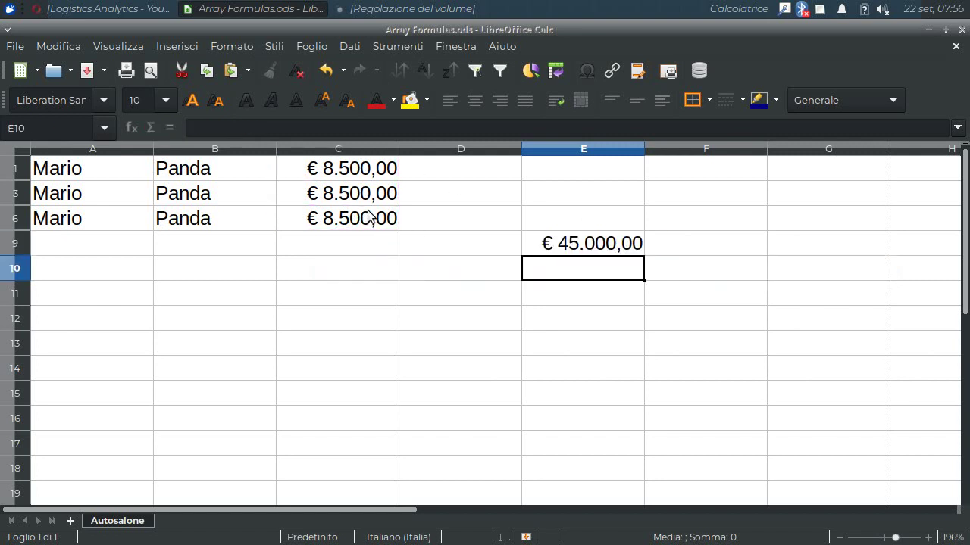
Compare the status bar sum of C1:C6 against E9's € 45.000,00 result
click(561, 248)
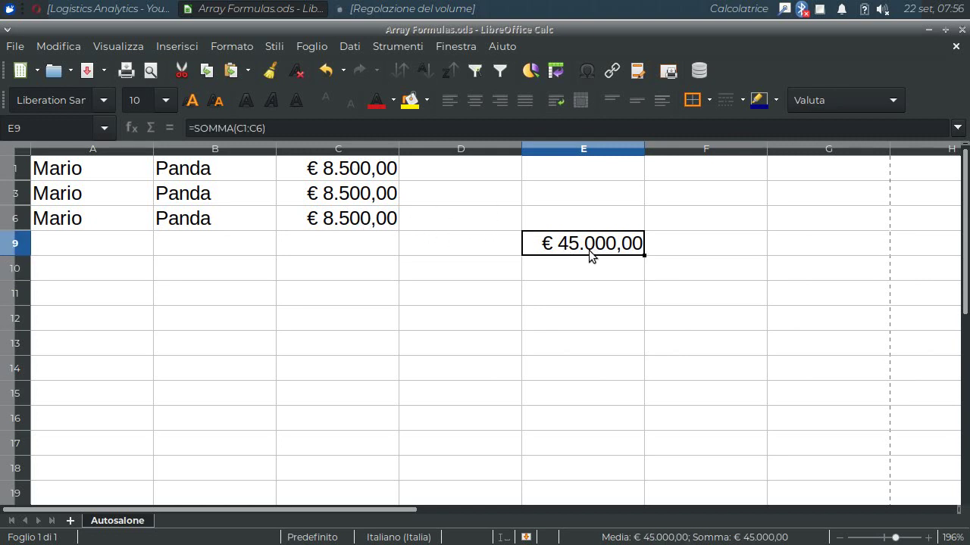
drag(360, 171, 362, 215)
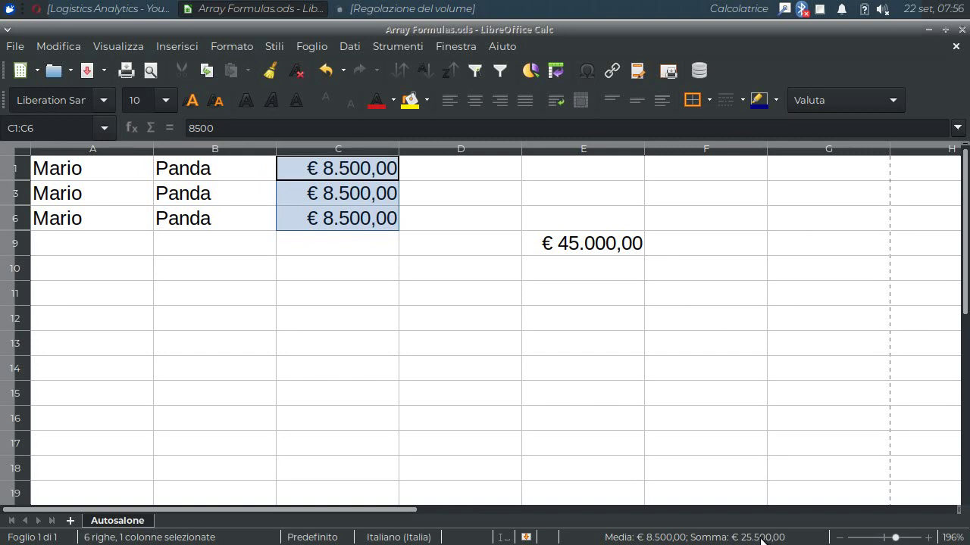
click(577, 264)
click(580, 244)
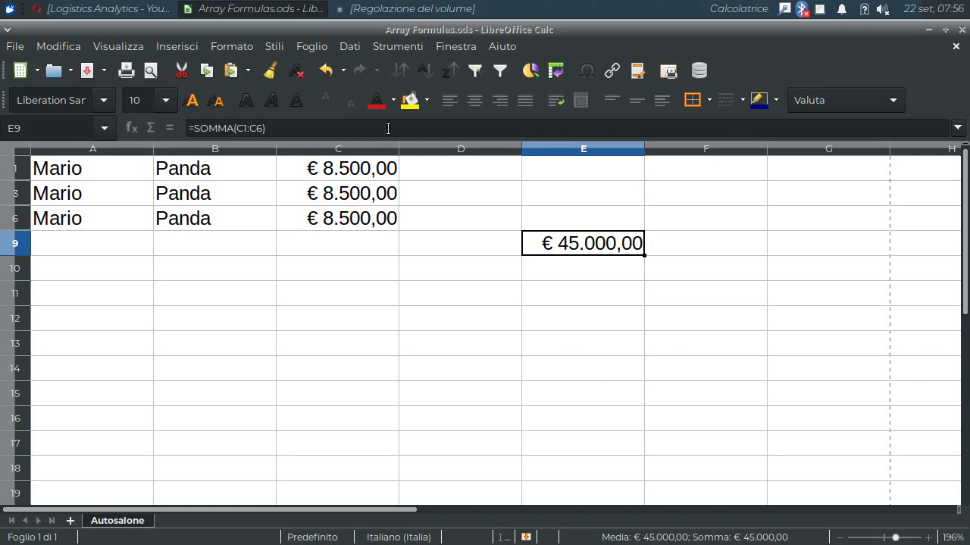
click(79, 171)
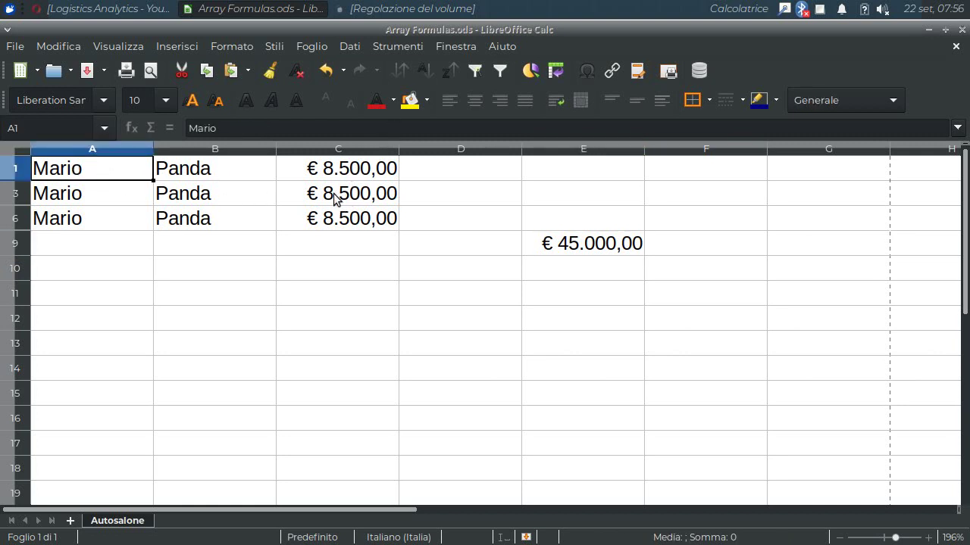
Reset the filter so all eight sales rows are visible again
click(350, 47)
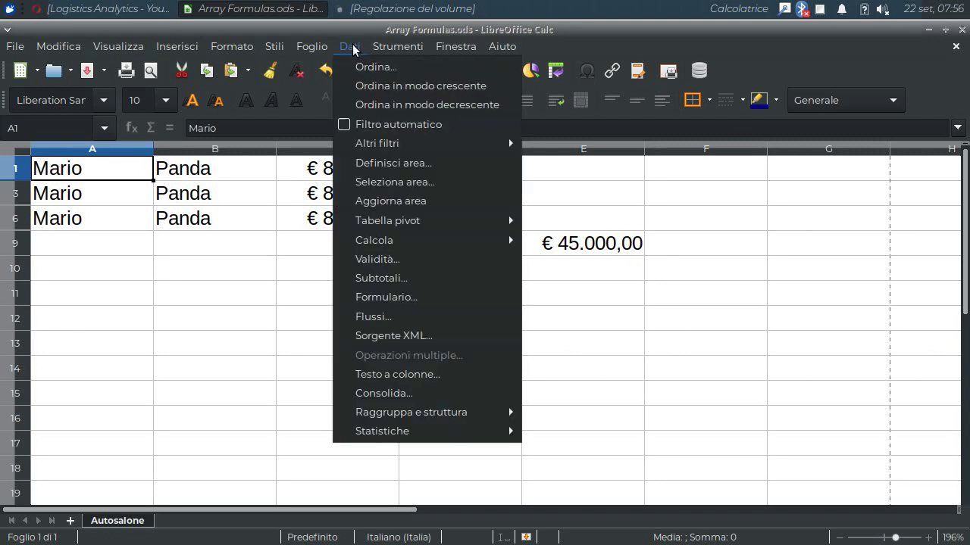
mouse_move(439, 146)
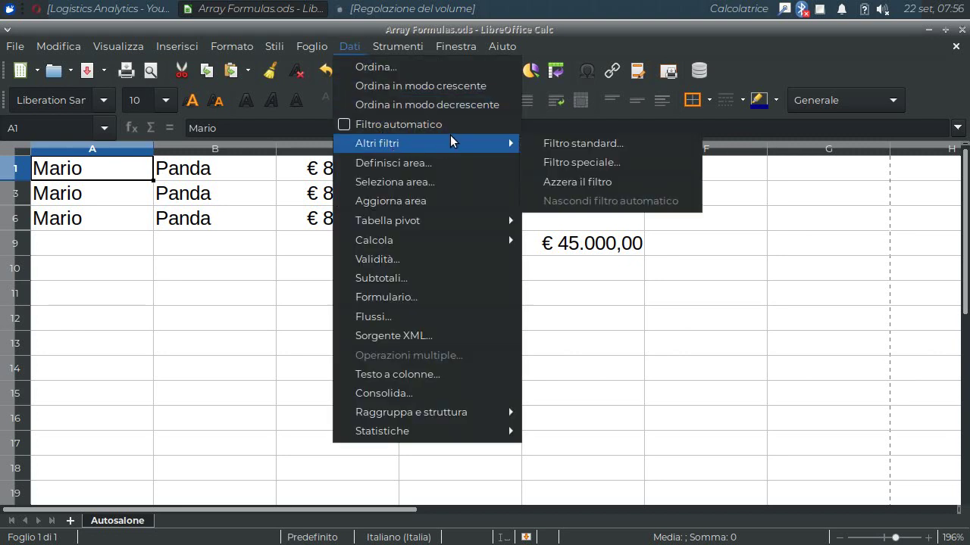
click(545, 181)
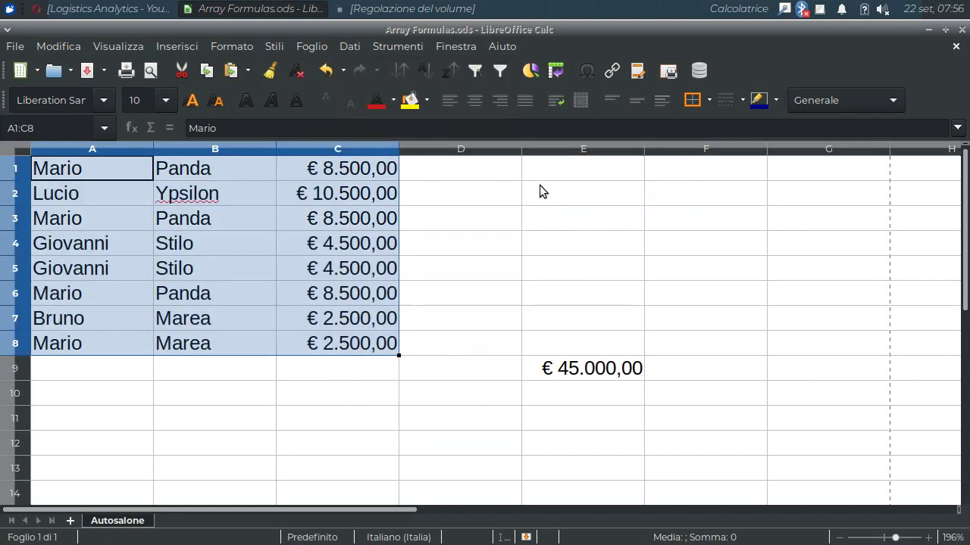
Check the price range sum, delete E9's SOMMA formula, and select E1
click(580, 371)
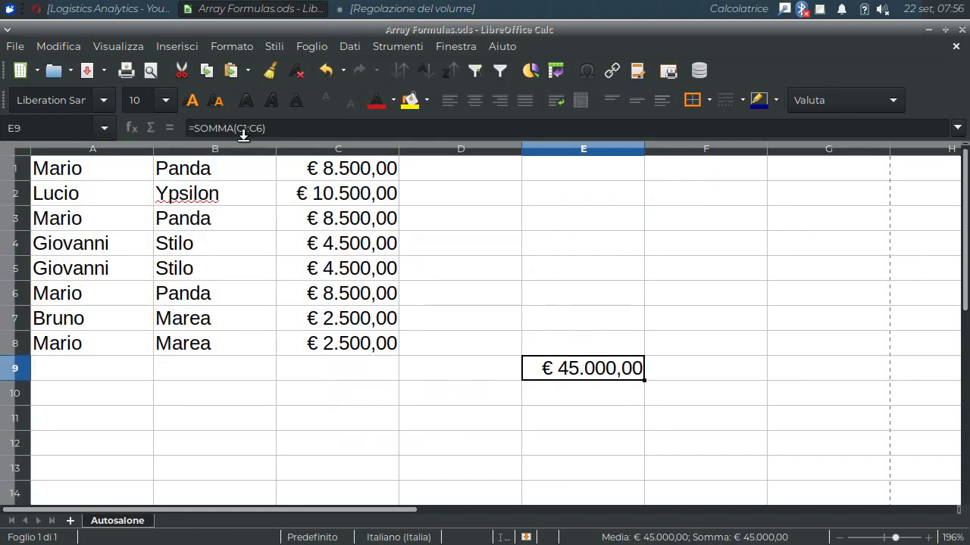
drag(354, 173, 362, 296)
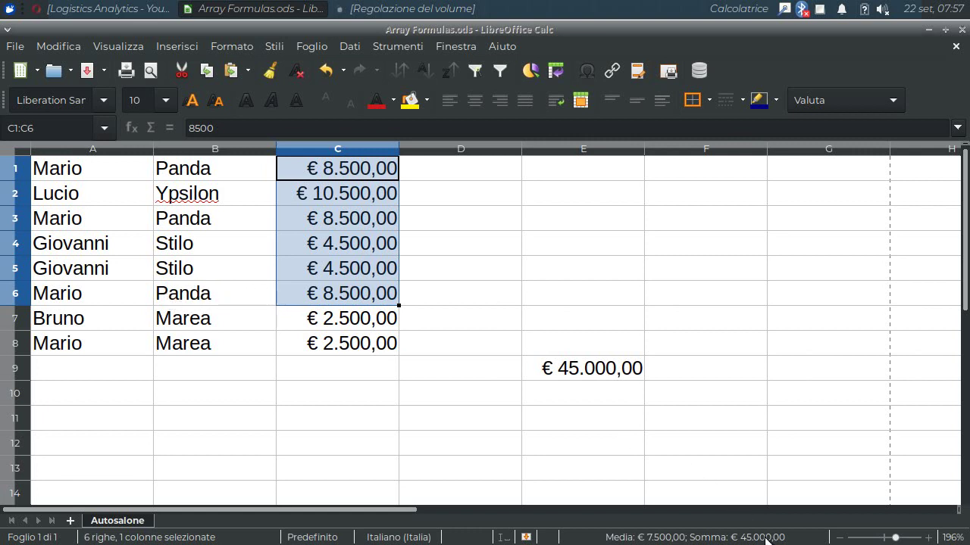
click(558, 368)
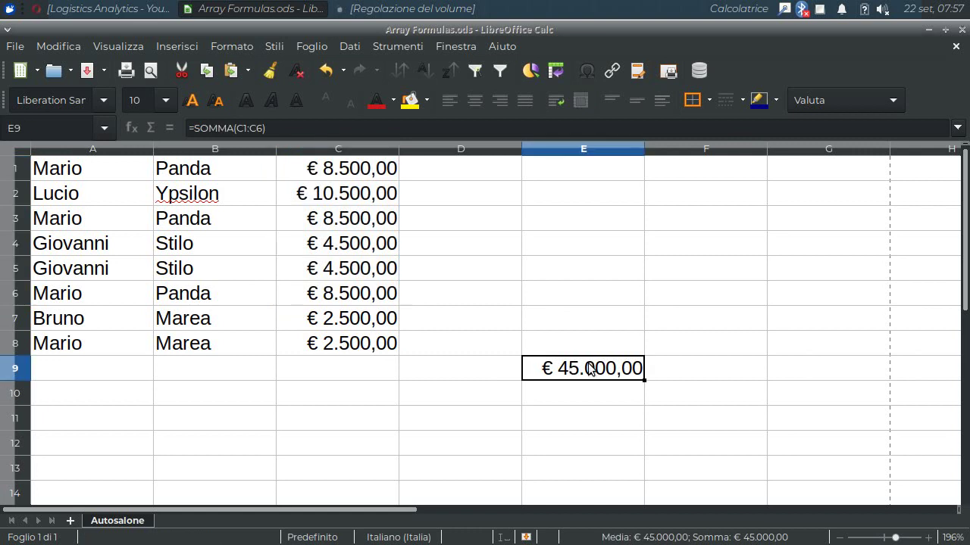
key(Delete)
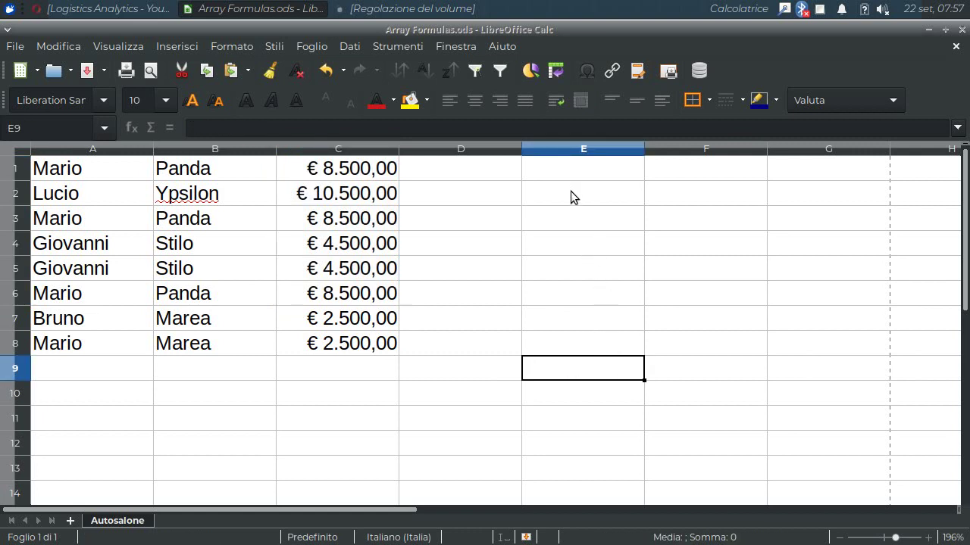
click(570, 191)
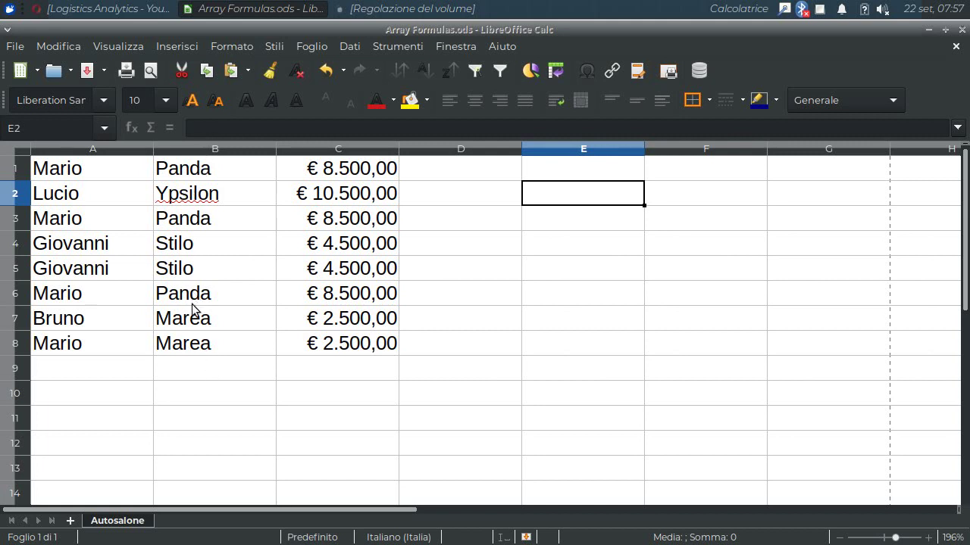
click(569, 168)
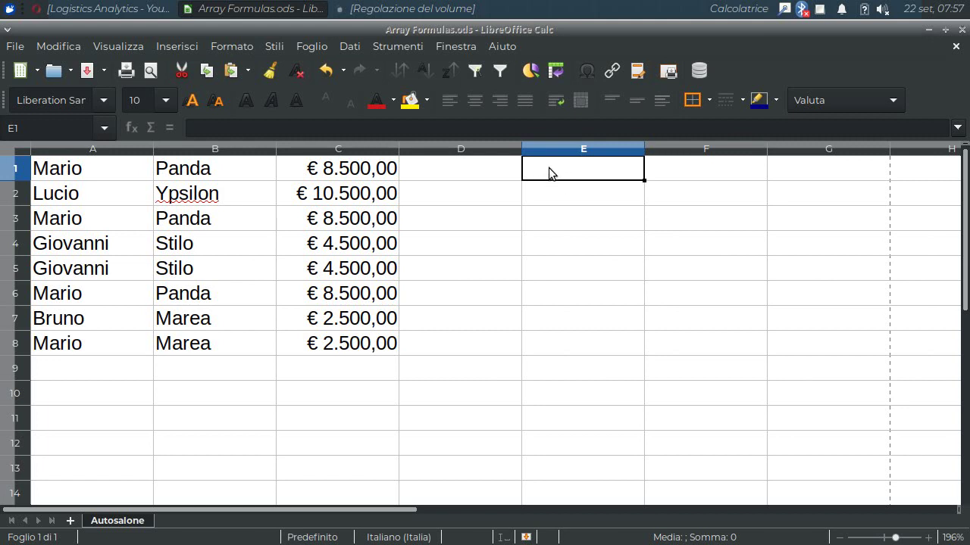
Enter Panda as the model criterion in cell D1
click(481, 168)
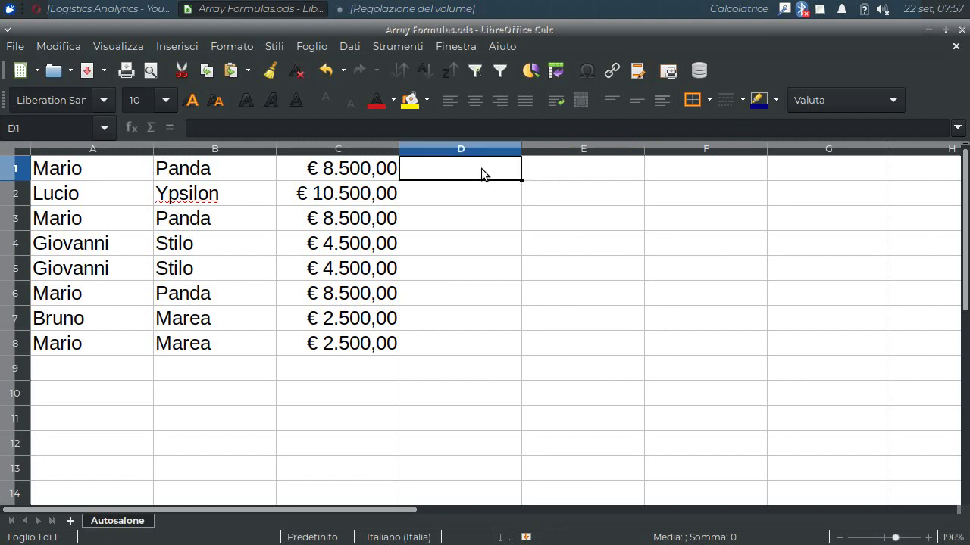
text(Pand)
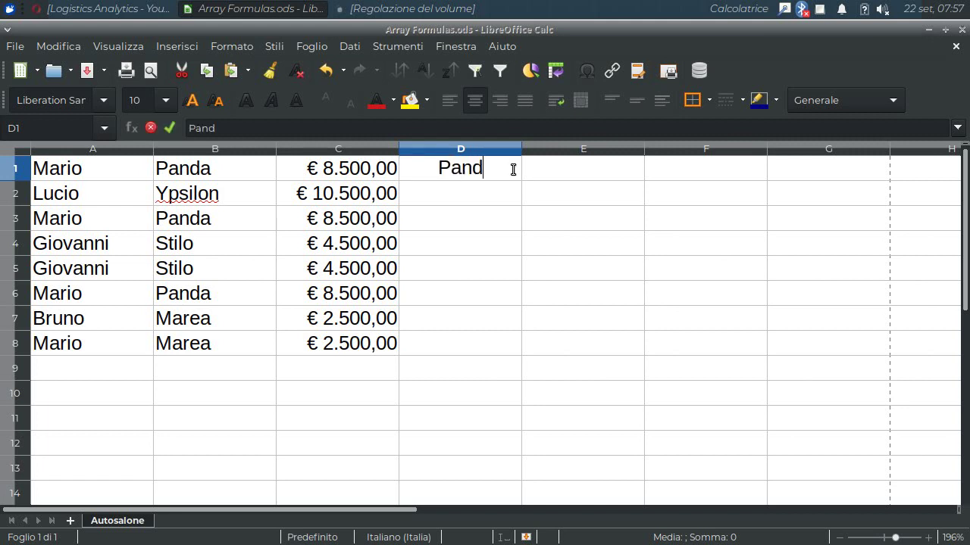
text(a)
key(Return)
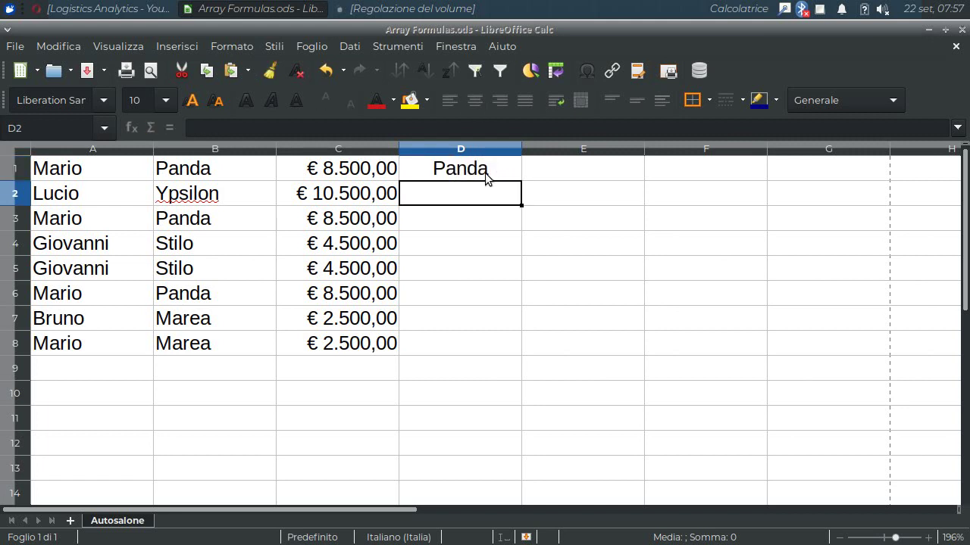
key(ctrl+space)
click(473, 173)
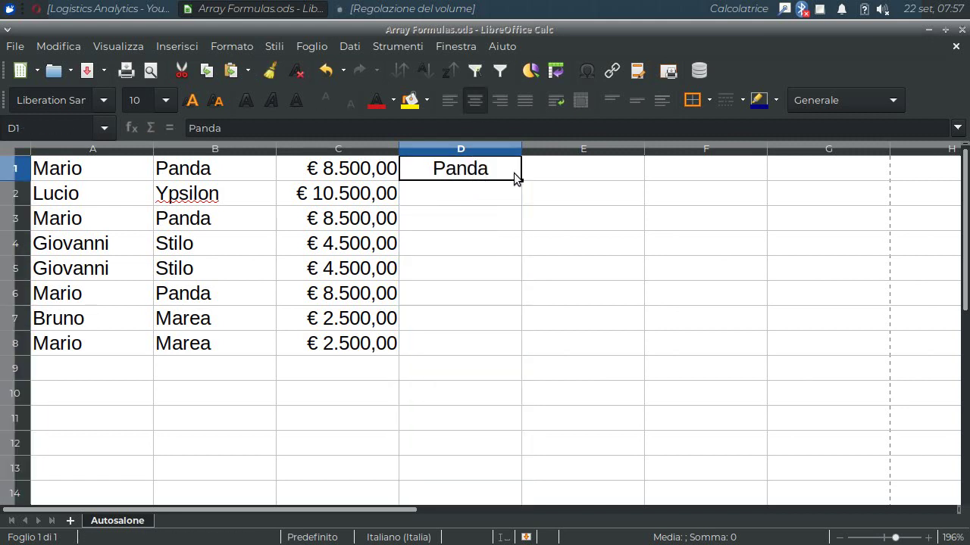
Start E1's formula as =SOMMA(SE( with the absolute model range $B$1:$B$8
click(572, 170)
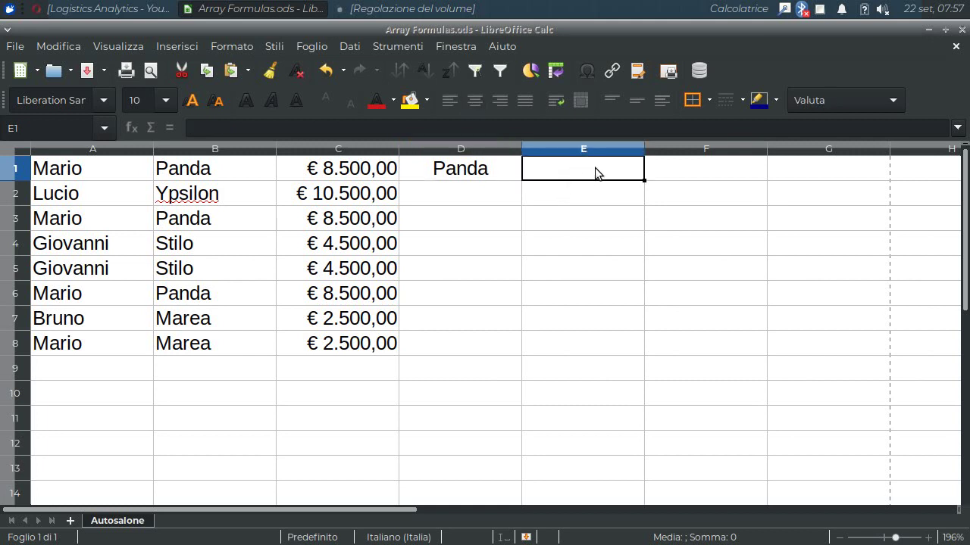
text(=s)
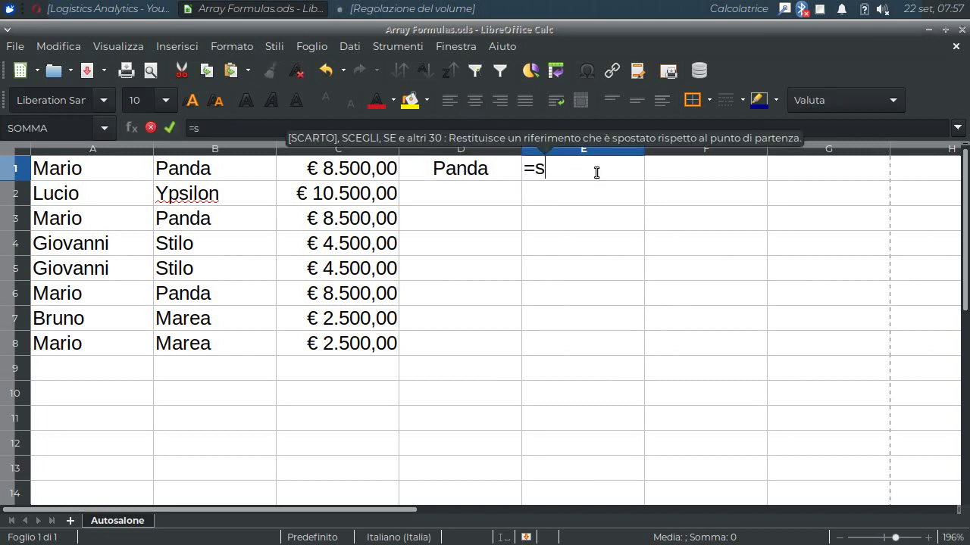
text(omma()
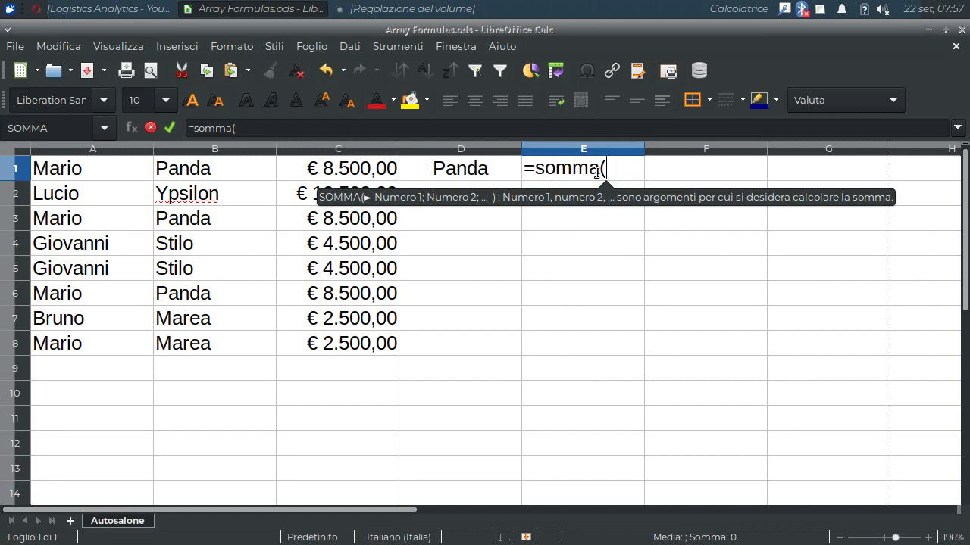
text(se)
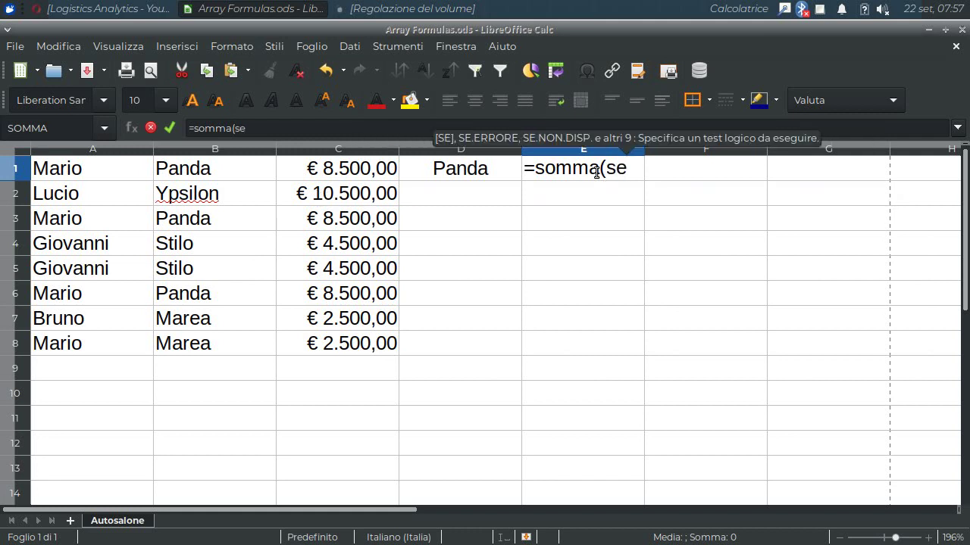
text(()
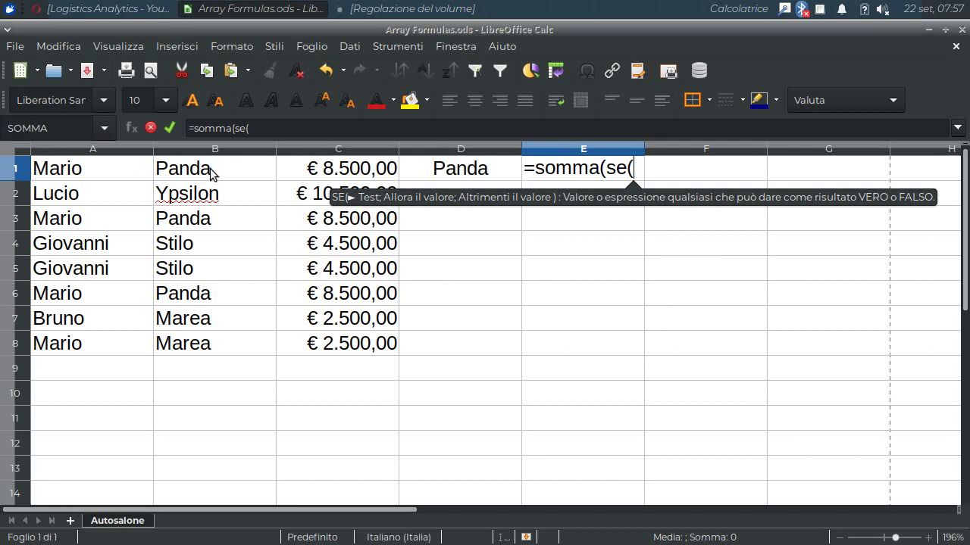
drag(210, 174, 211, 342)
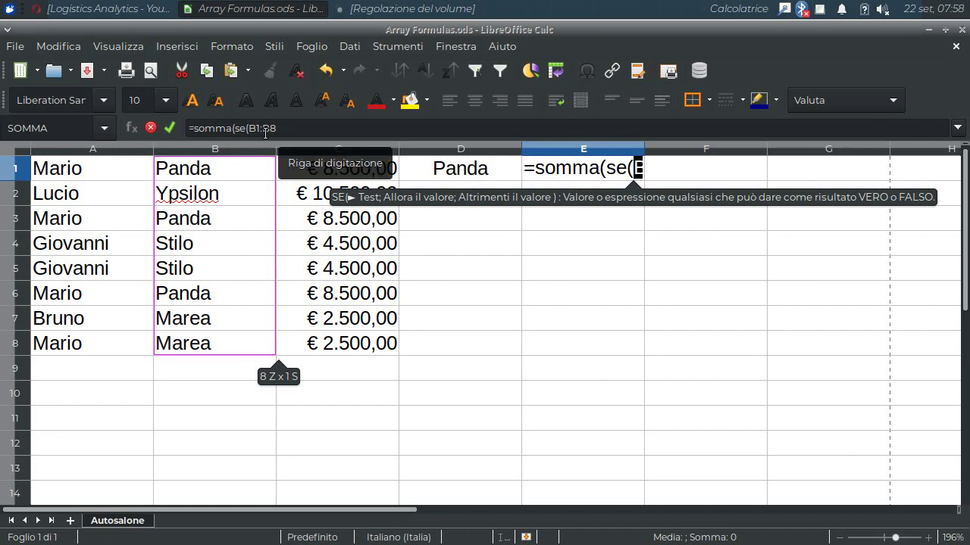
key(F5)
click(233, 50)
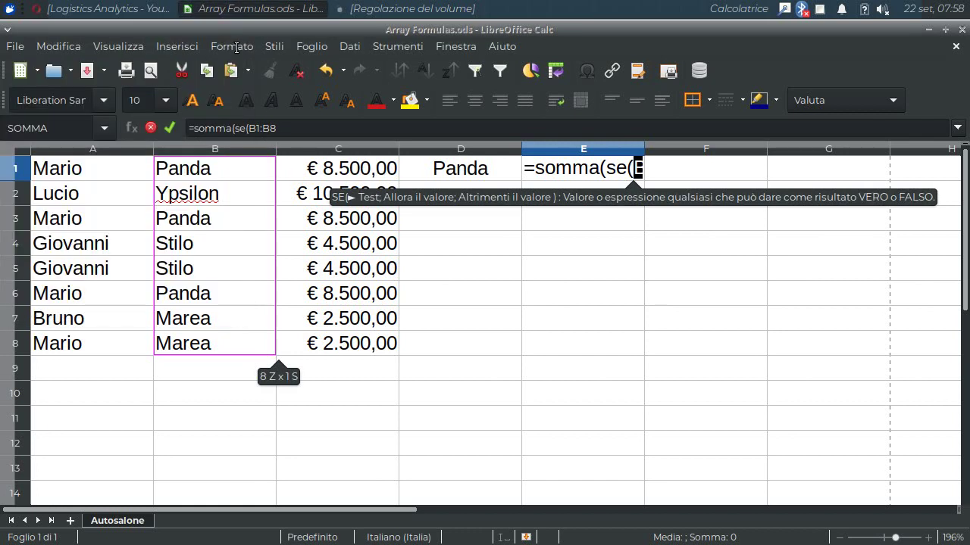
key(F4)
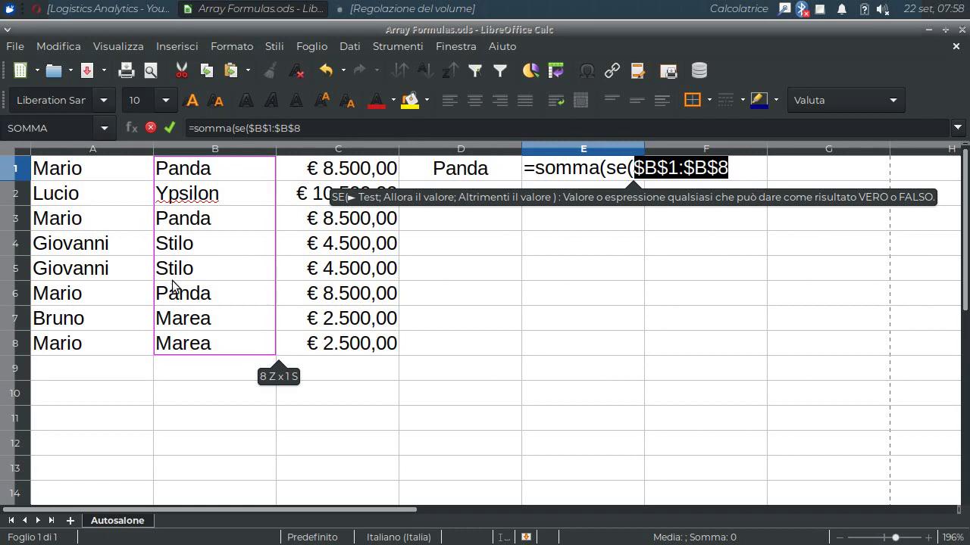
Finish the formula with =D1;$C$1:$C$8)) and commit it as an array formula
click(729, 162)
text(=)
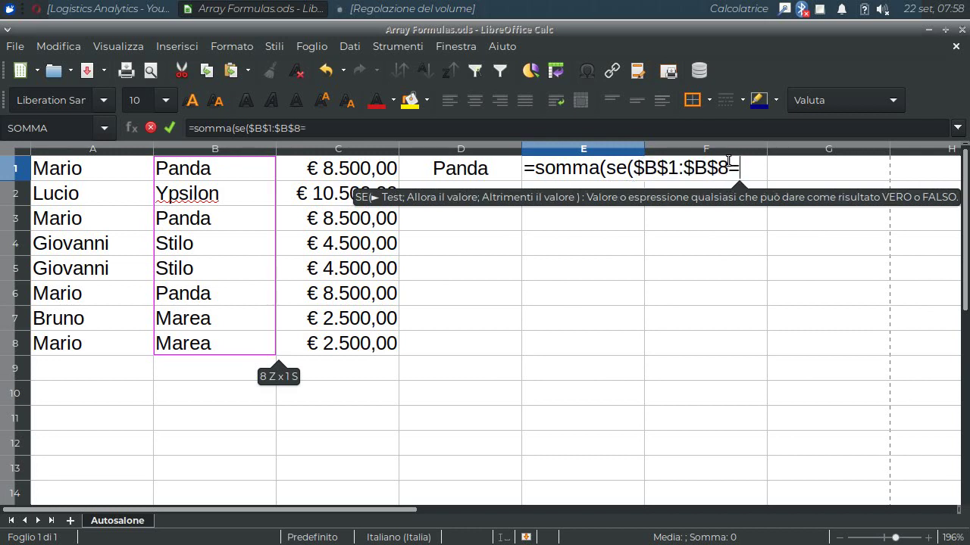
click(461, 174)
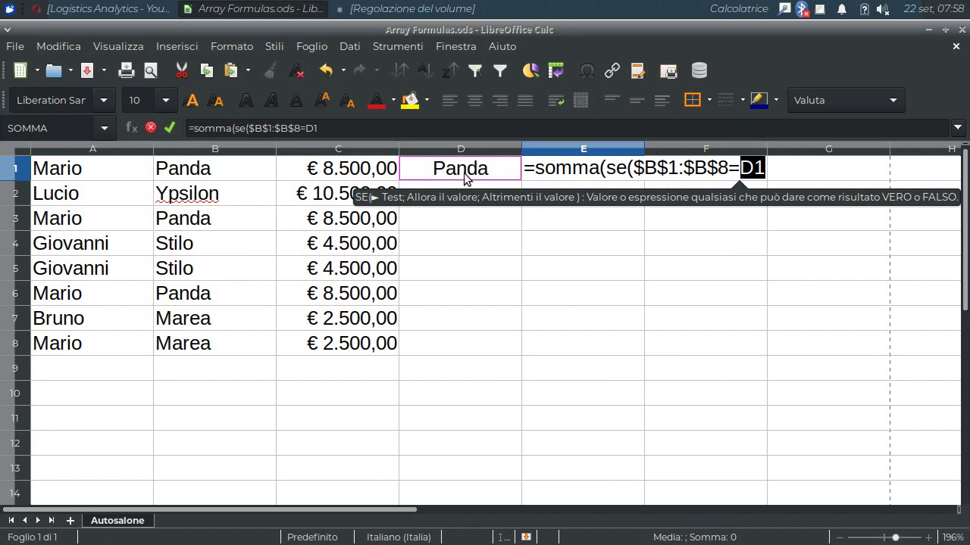
text(;)
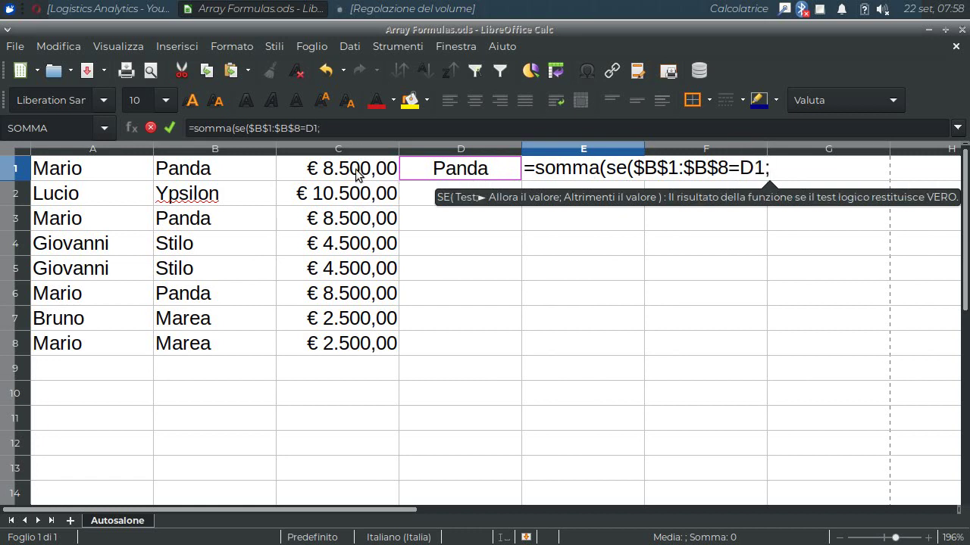
drag(364, 171, 362, 347)
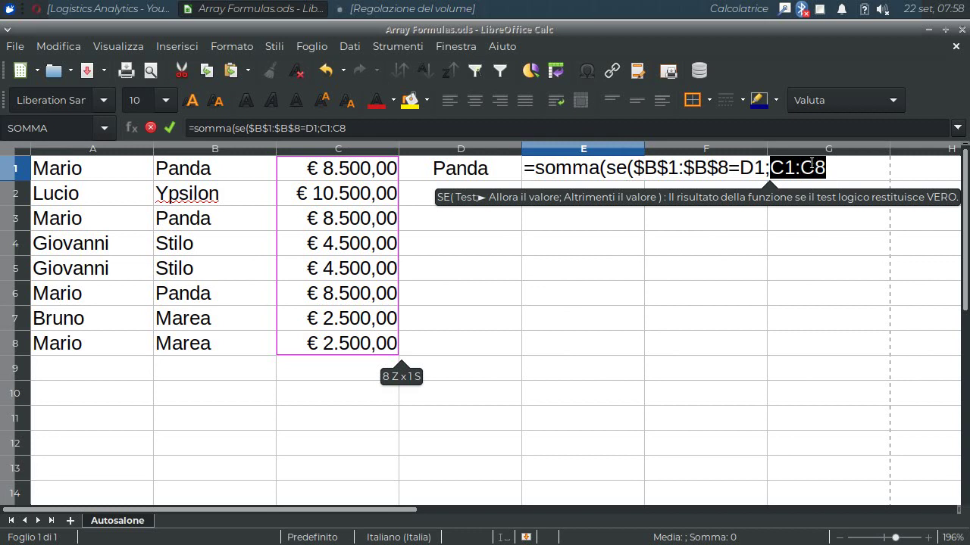
key(F4)
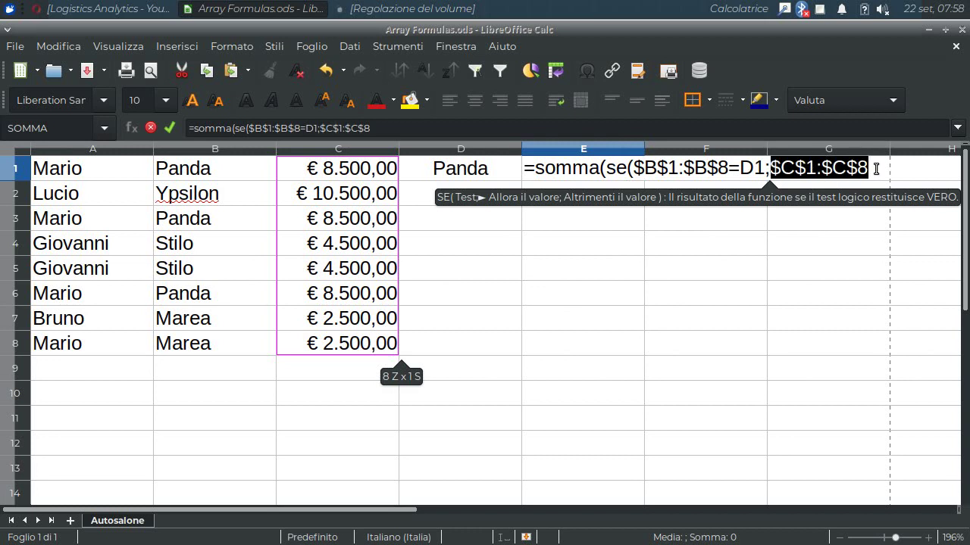
click(876, 168)
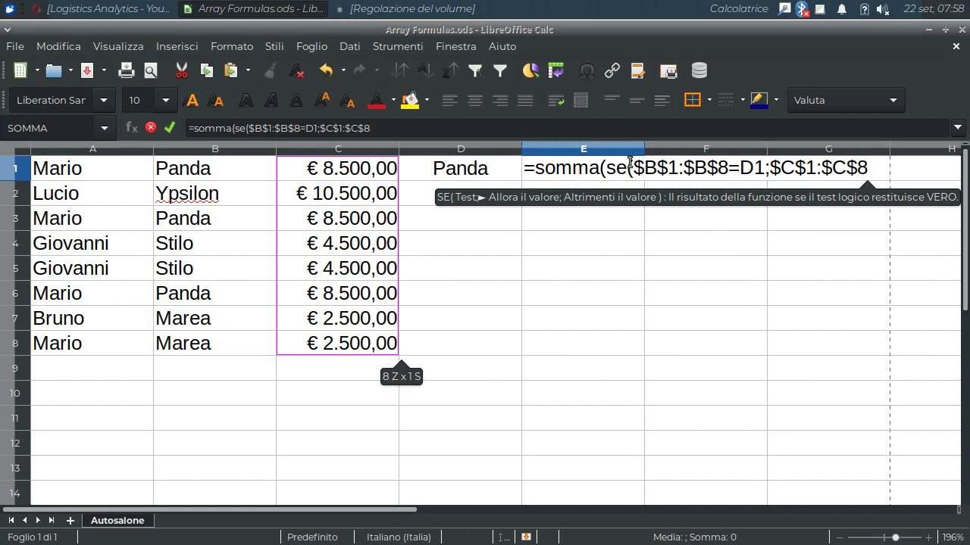
text()))
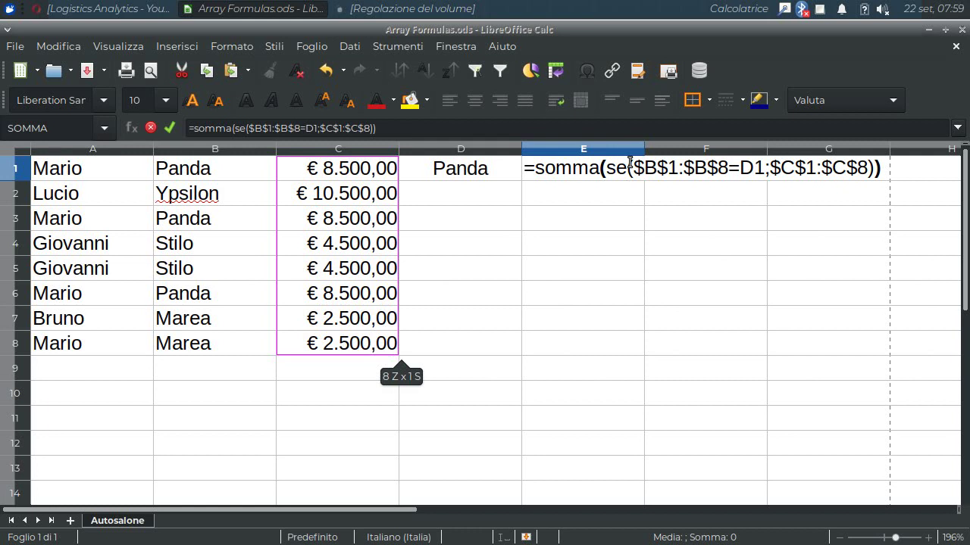
key(ctrl+shift+Return)
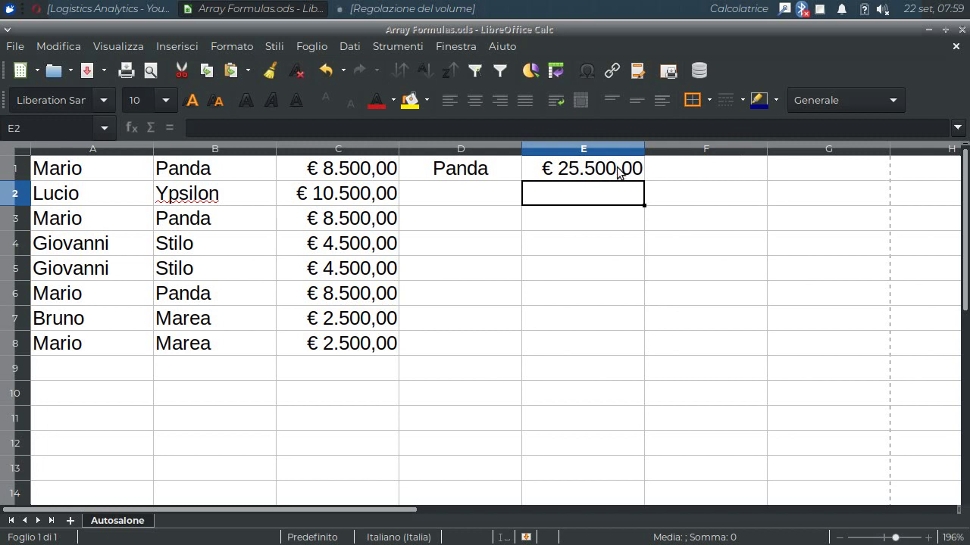
click(594, 177)
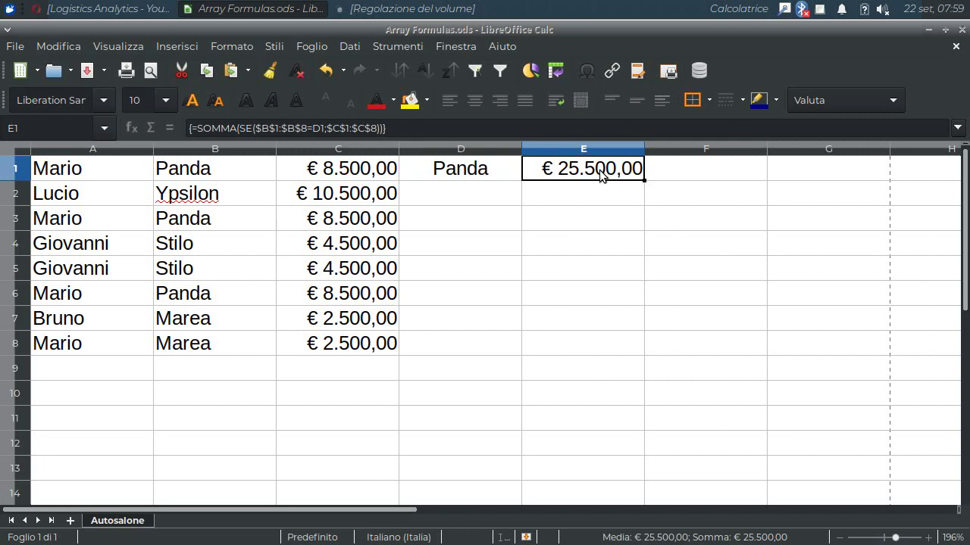
click(364, 172)
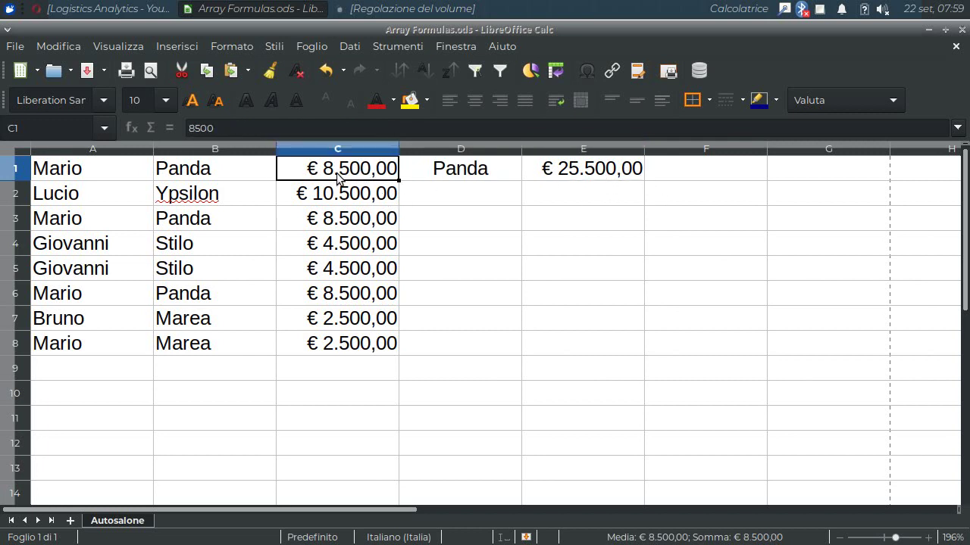
ctrl+click(342, 299)
ctrl+click(347, 321)
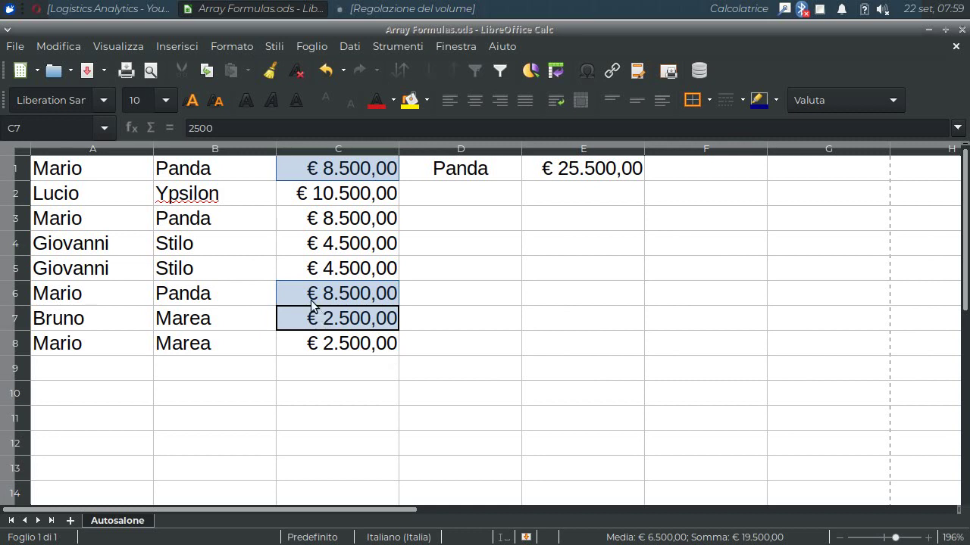
ctrl+click(322, 318)
ctrl+click(317, 227)
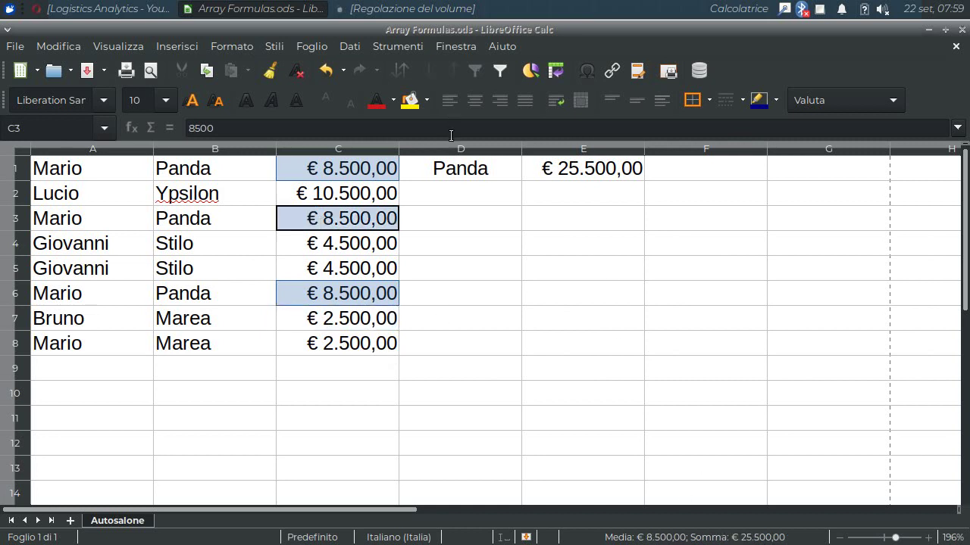
click(465, 168)
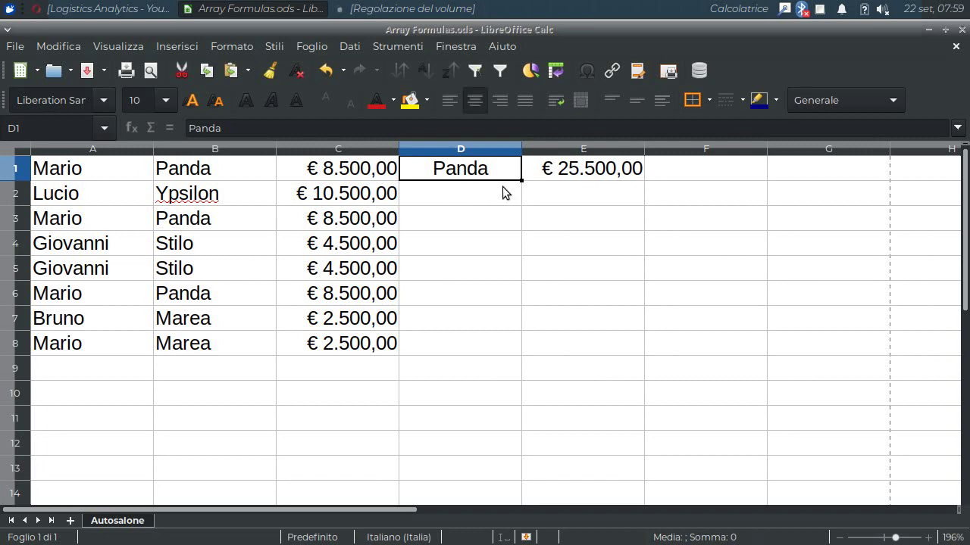
Change the D1 criterion to Stilo and confirm E1 recalculates to € 9.000,00
text(Stilo)
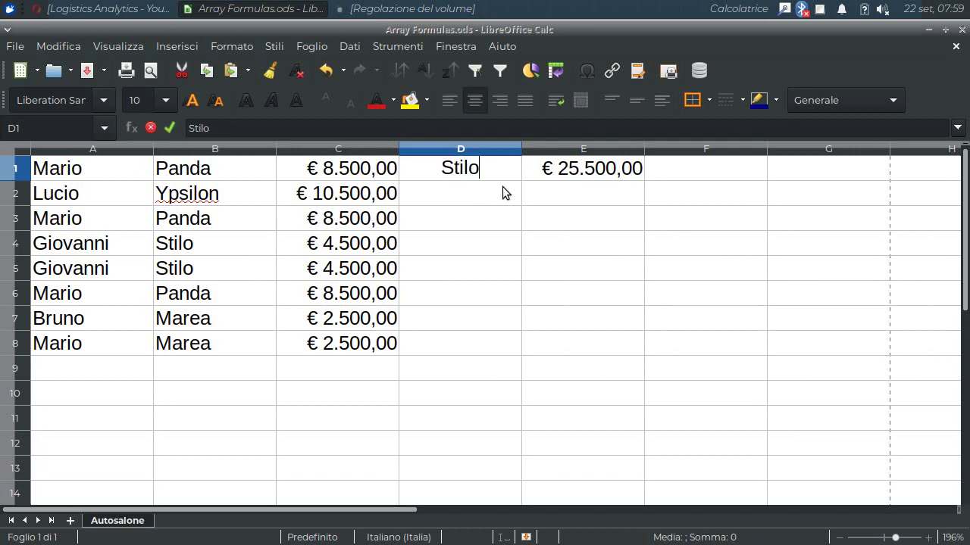
key(Return)
click(454, 165)
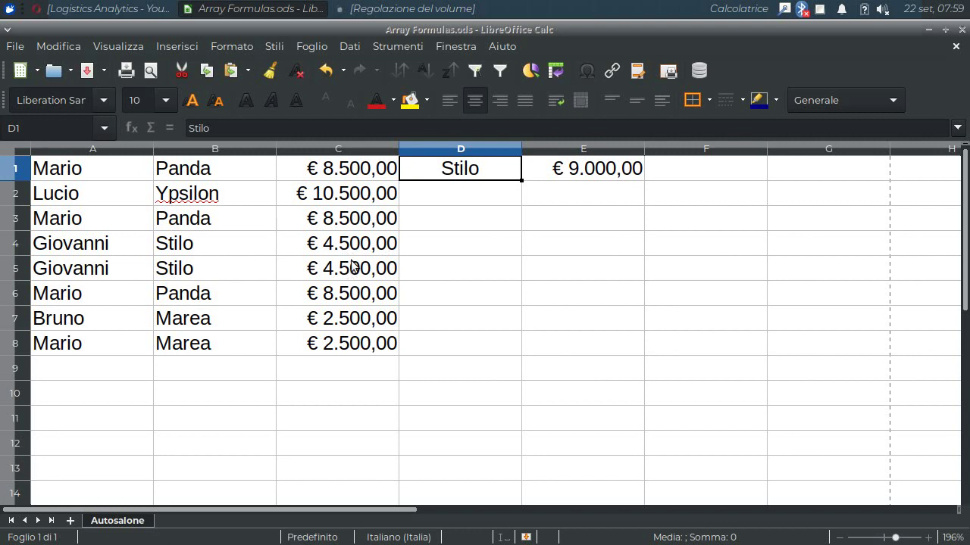
click(581, 173)
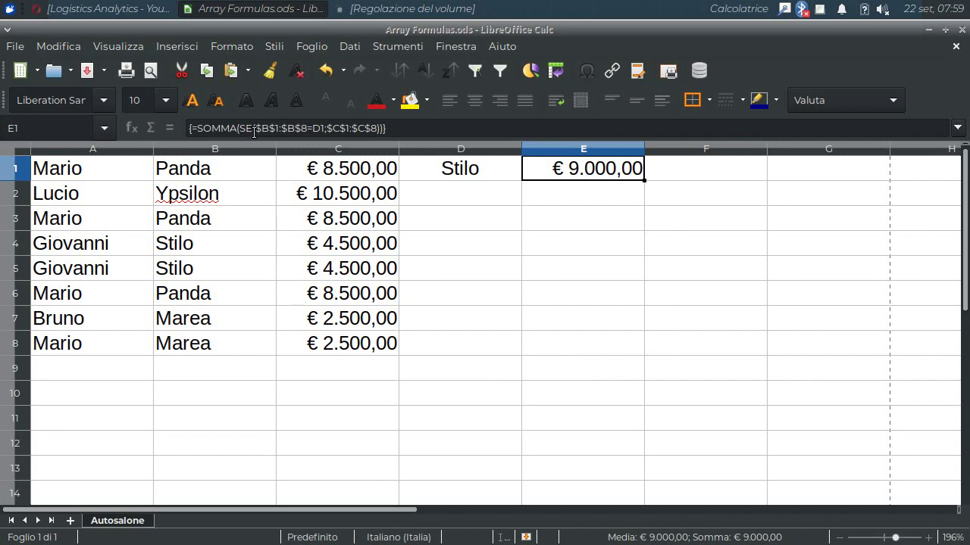
drag(226, 169, 219, 346)
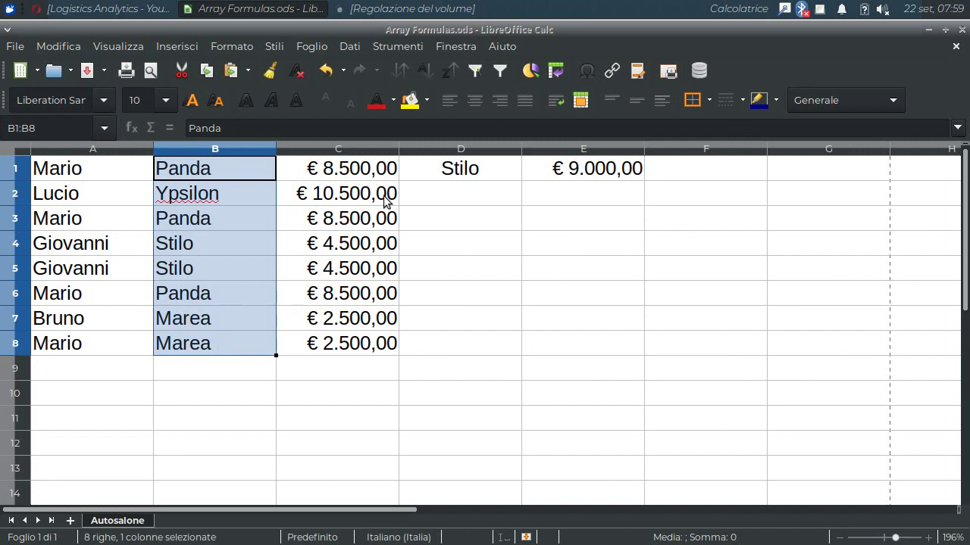
click(576, 174)
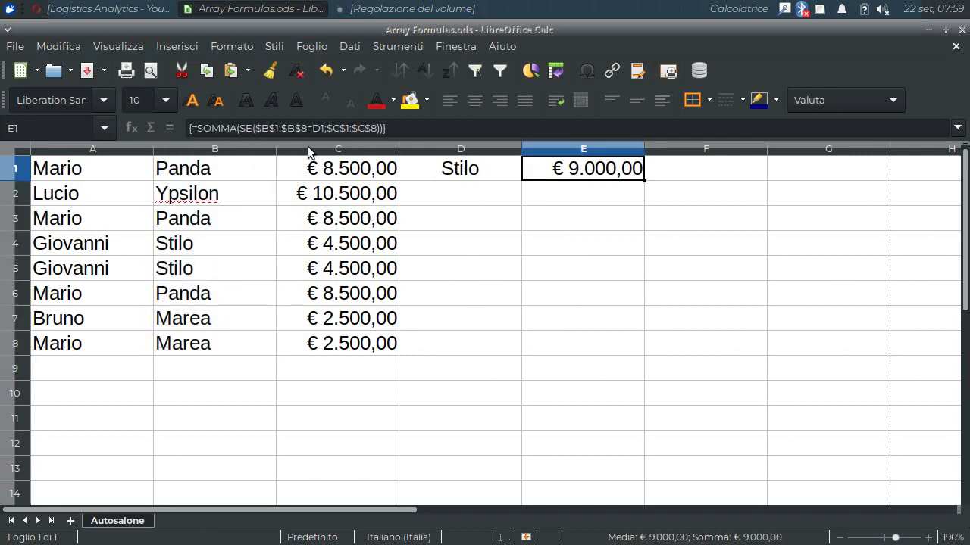
mouse_move(345, 176)
mouse_down()
mouse_move(357, 311)
mouse_move(372, 346)
mouse_up()
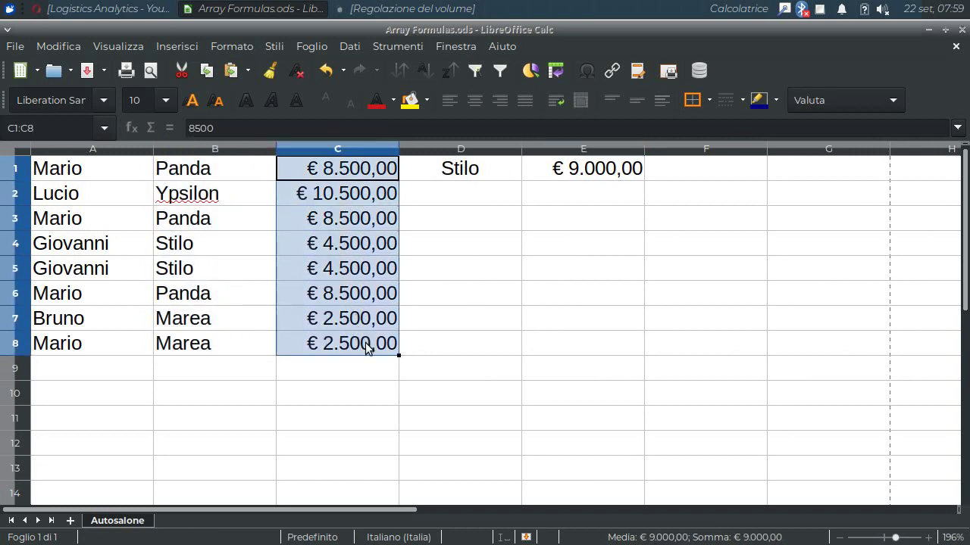
click(580, 168)
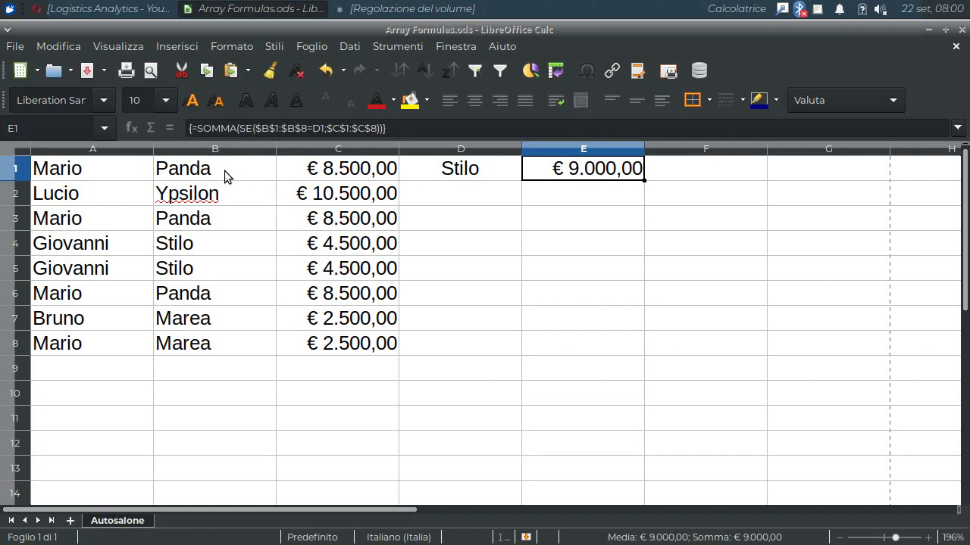
drag(224, 170, 252, 349)
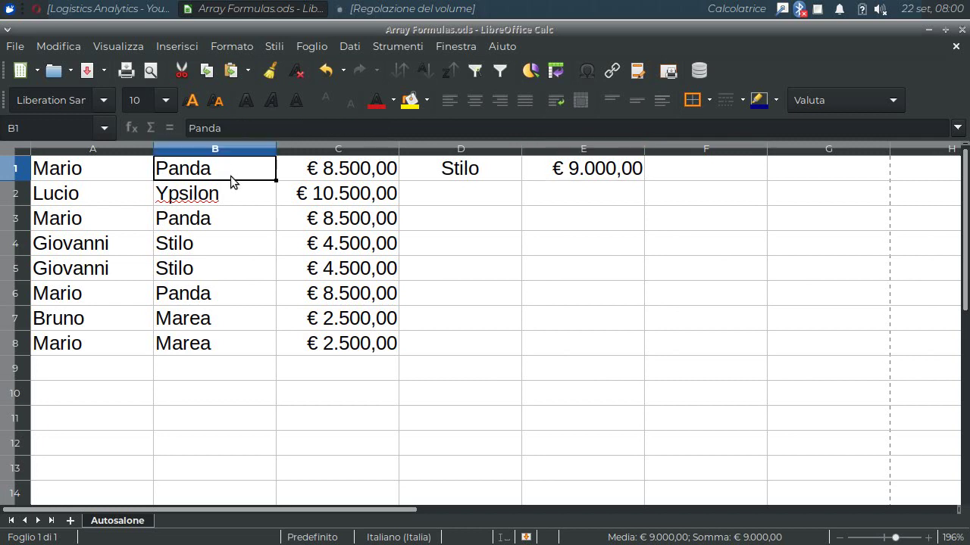
click(250, 373)
click(566, 173)
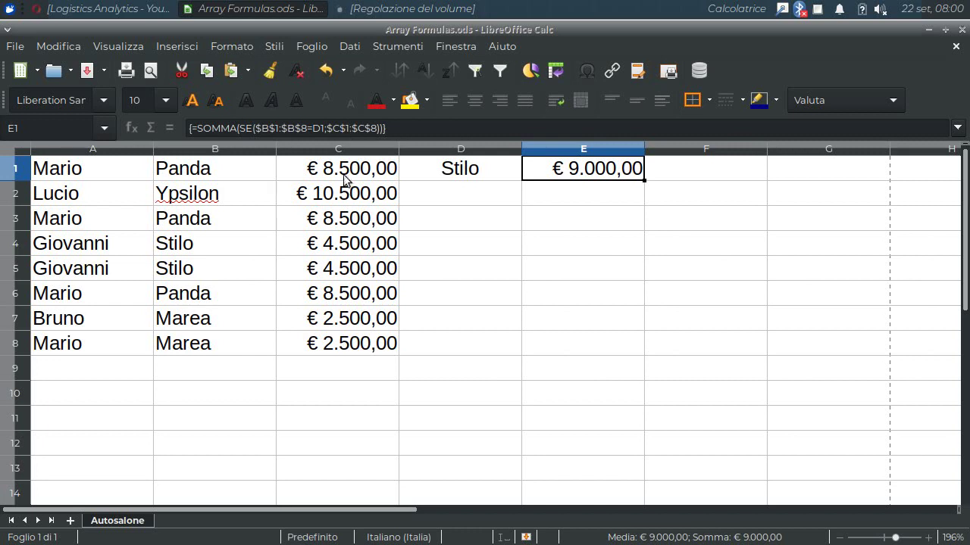
drag(349, 171, 363, 344)
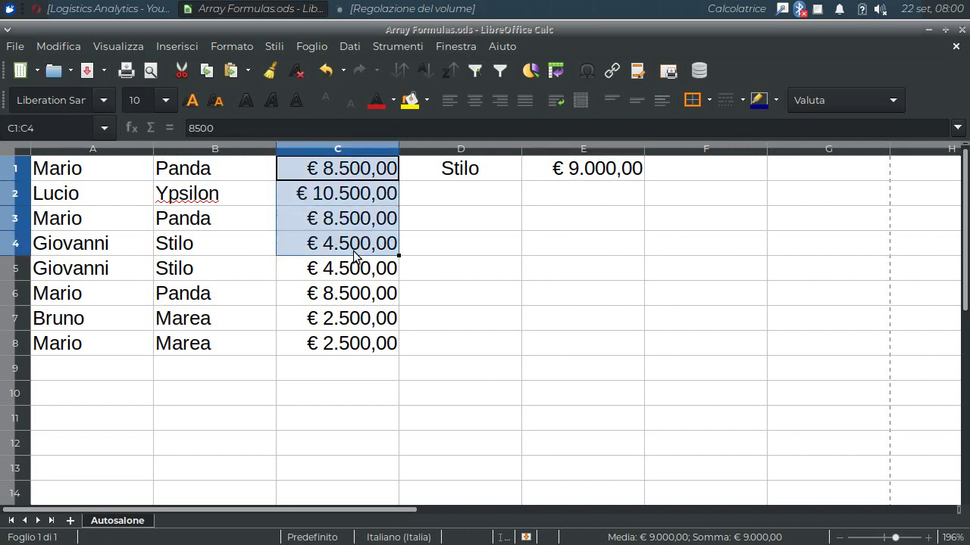
click(572, 180)
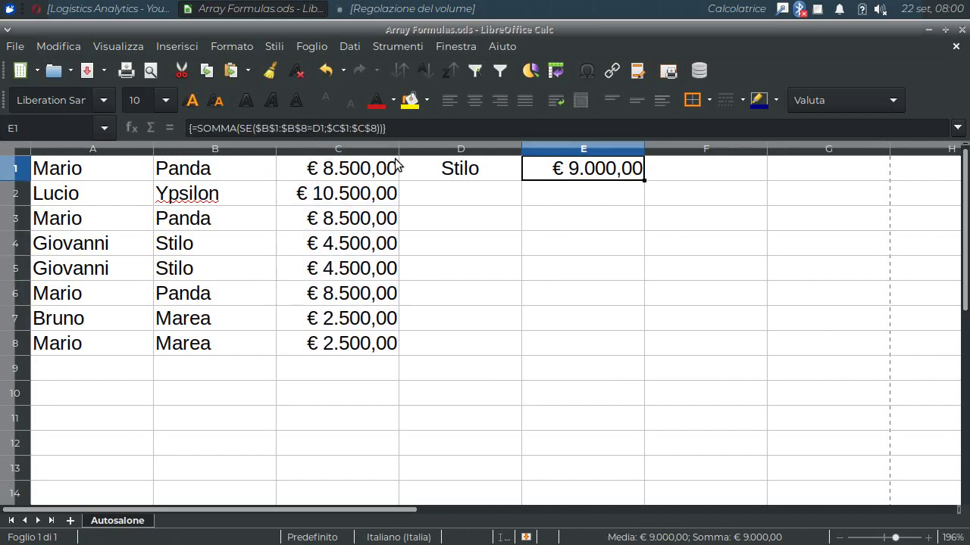
click(461, 175)
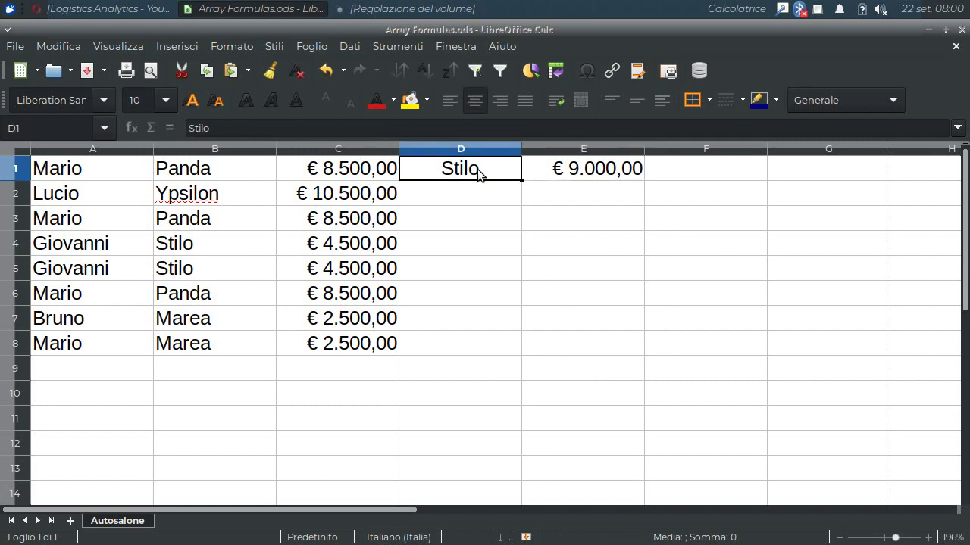
Try Marea and then 500 as the D1 criterion
text(Marea)
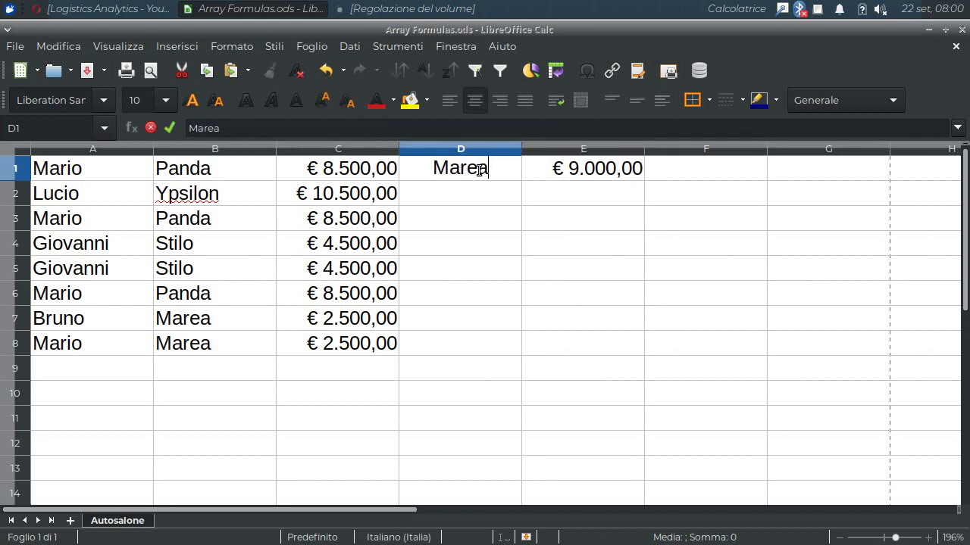
key(Return)
click(485, 173)
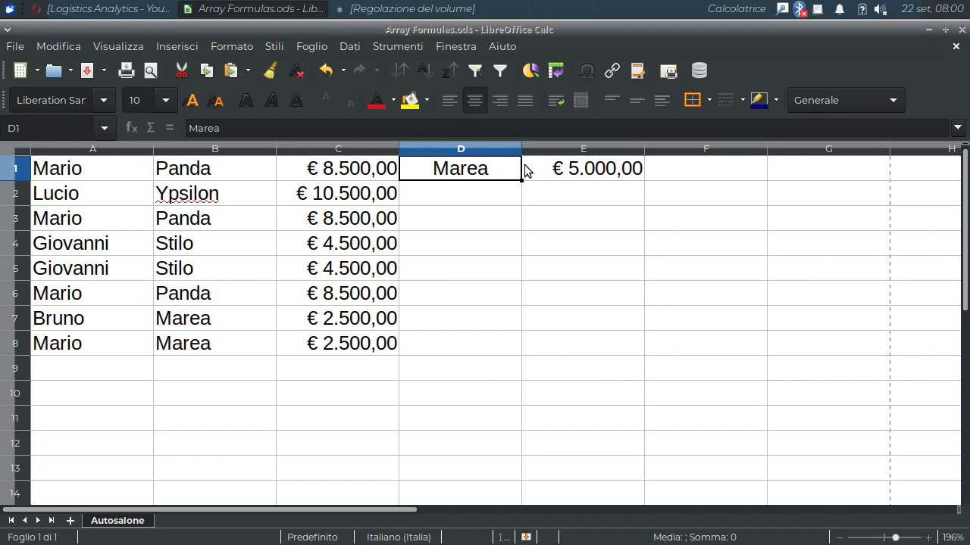
text(5)
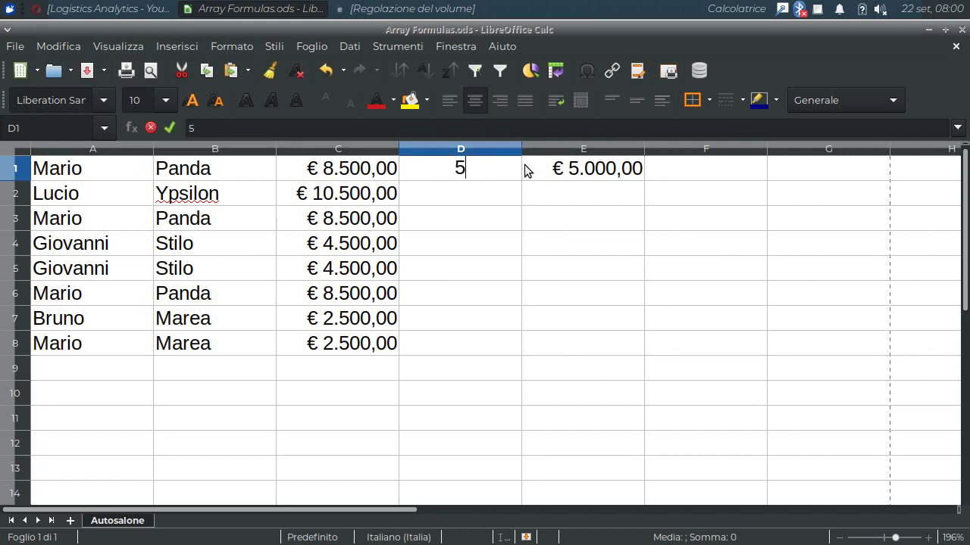
text(00)
key(Return)
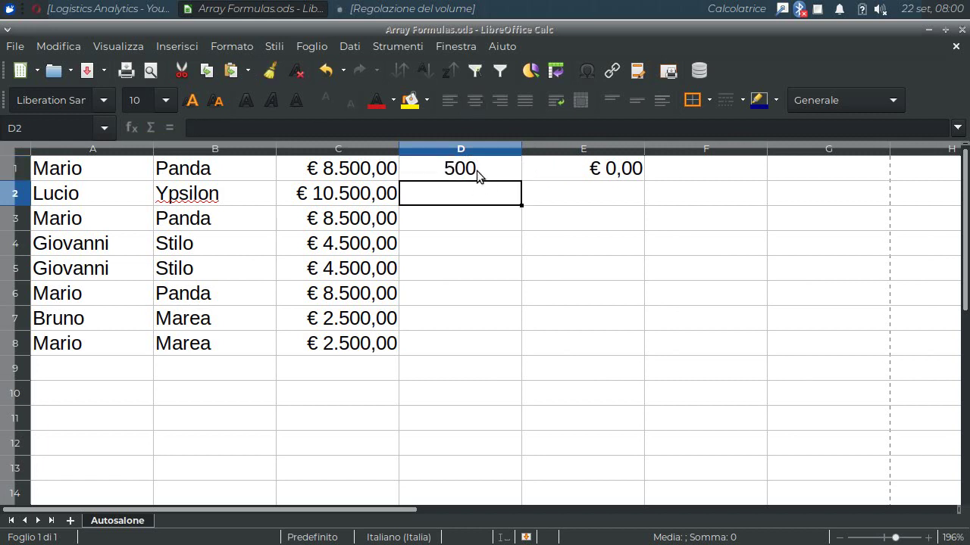
Clear D1 so E1's array formula returns € 0,00
click(483, 171)
key(Delete)
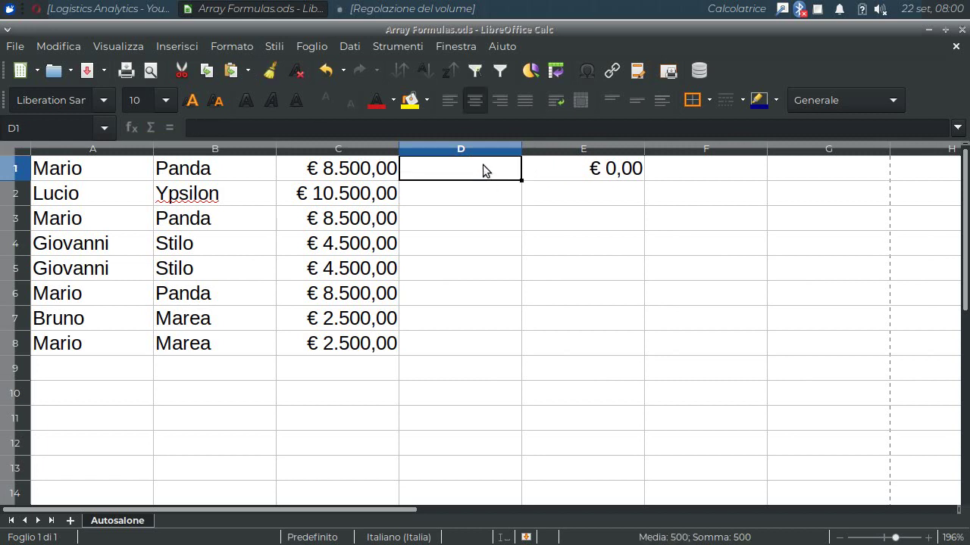
click(479, 186)
click(498, 170)
click(579, 169)
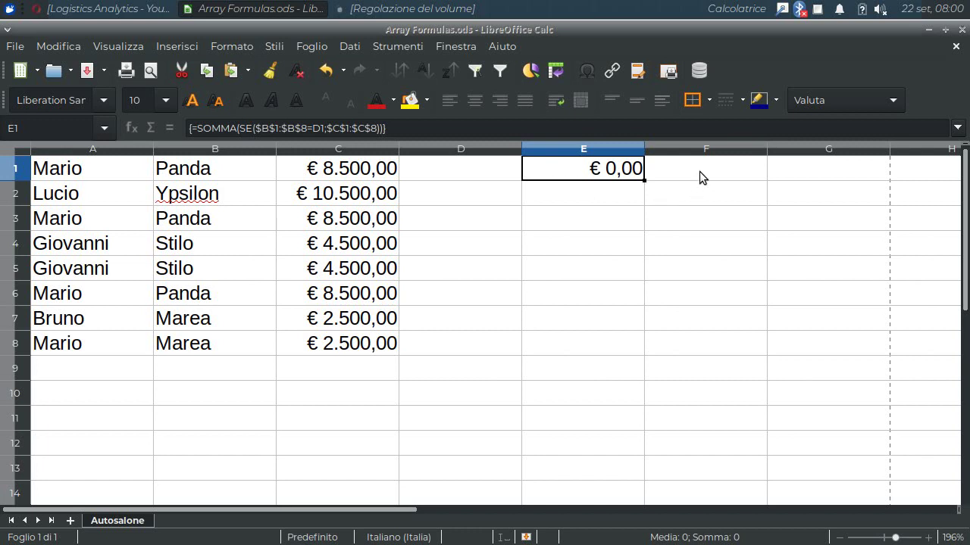
click(816, 9)
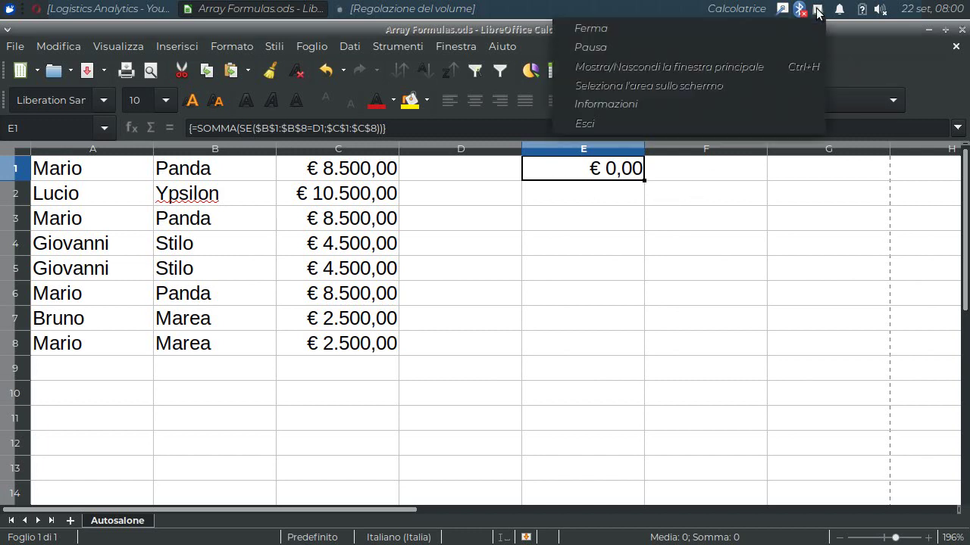